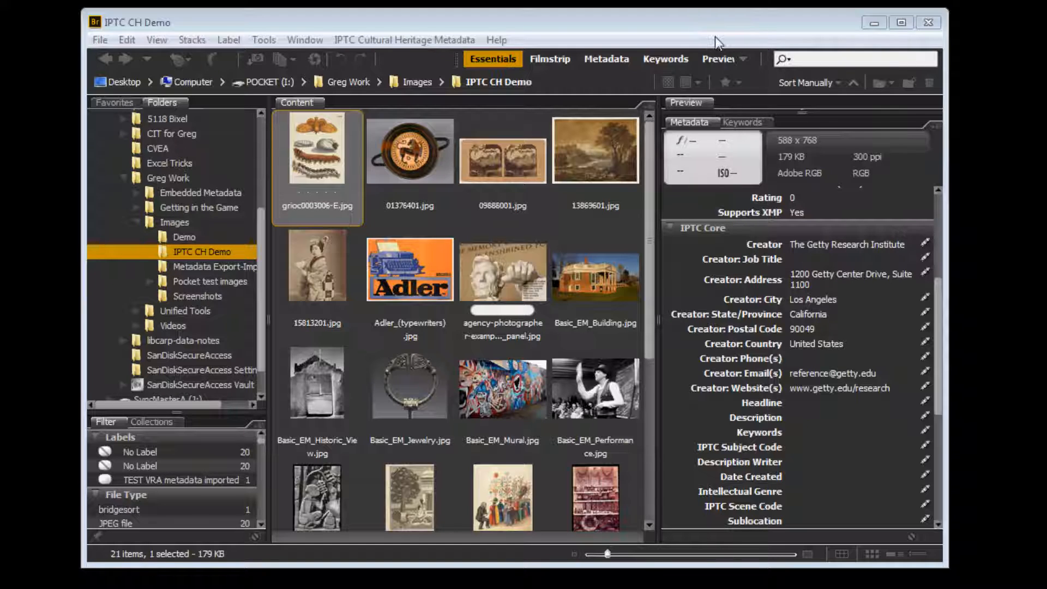
- View the exportTest1.txt metadata spreadsheet in Excel
click(680, 18)
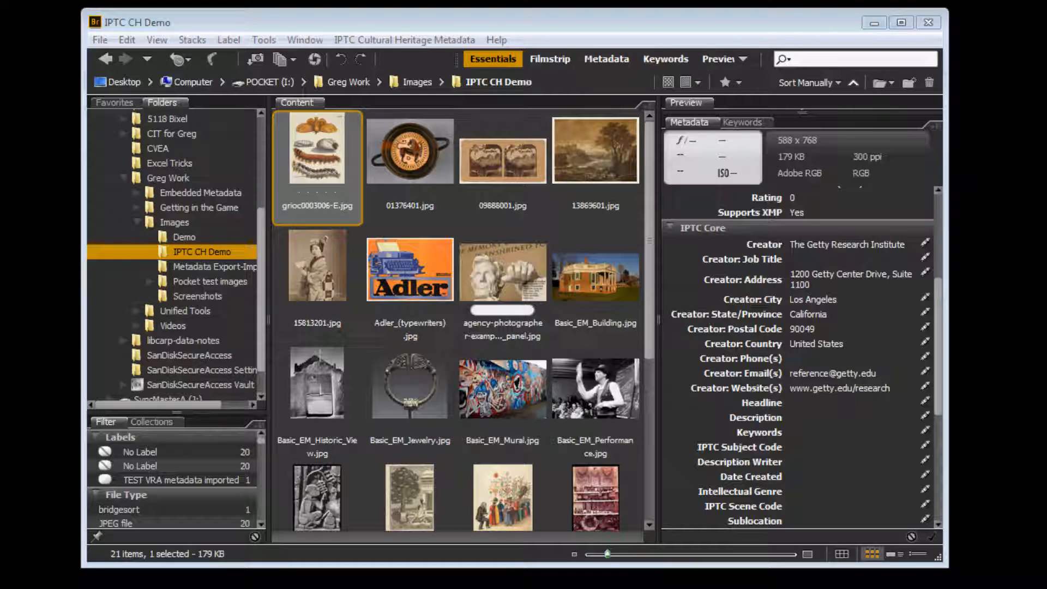
drag(0, 30, 319, 43)
double_click(319, 41)
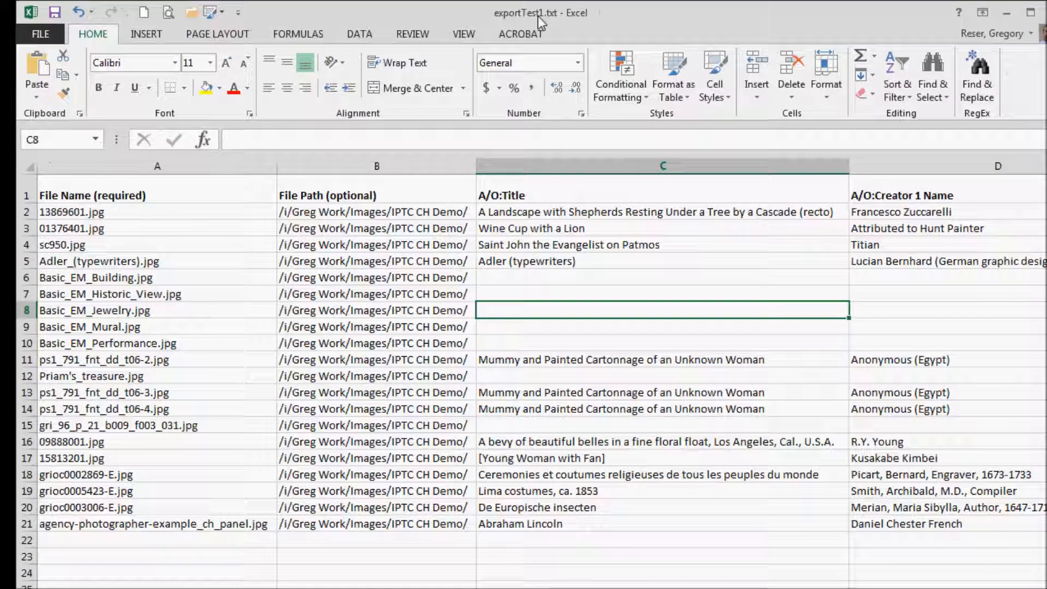
drag(538, 16, 0, 142)
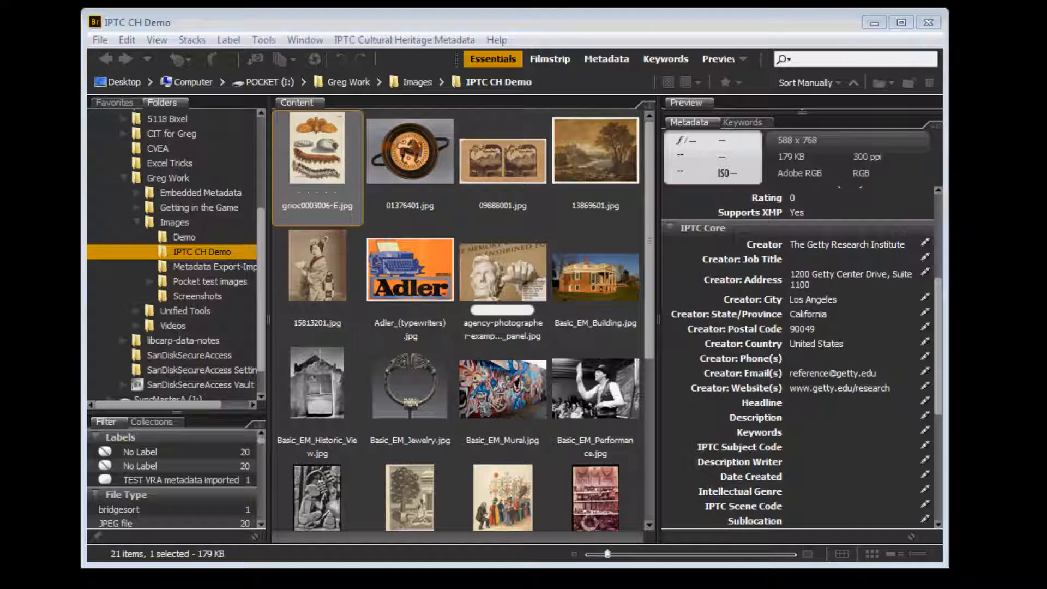
- In Bridge, open the IPTC Cultural Heritage Metadata Export-Import tool and set it to export mode
click(597, 24)
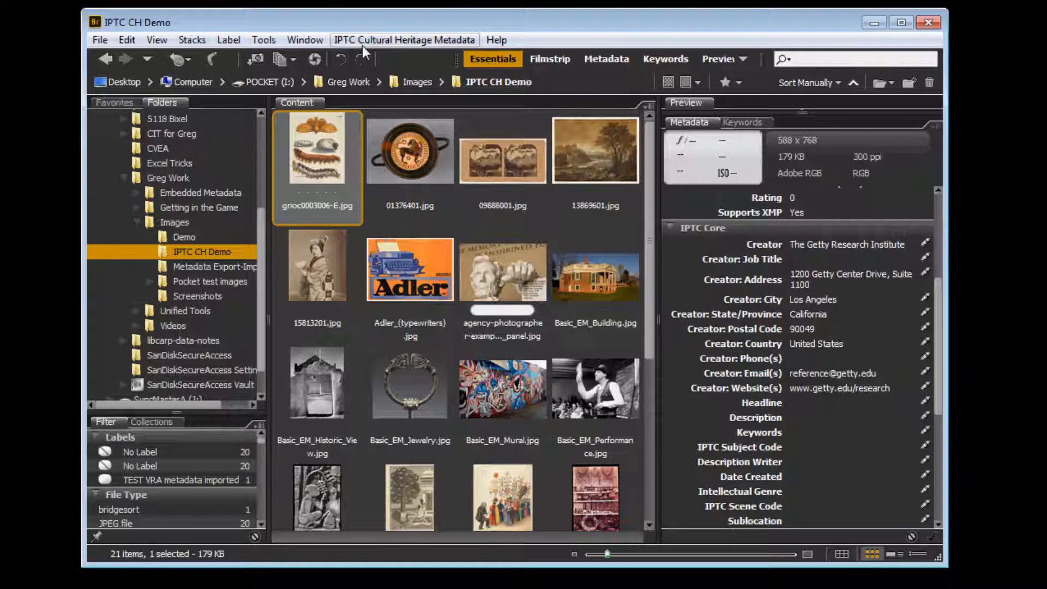
click(424, 37)
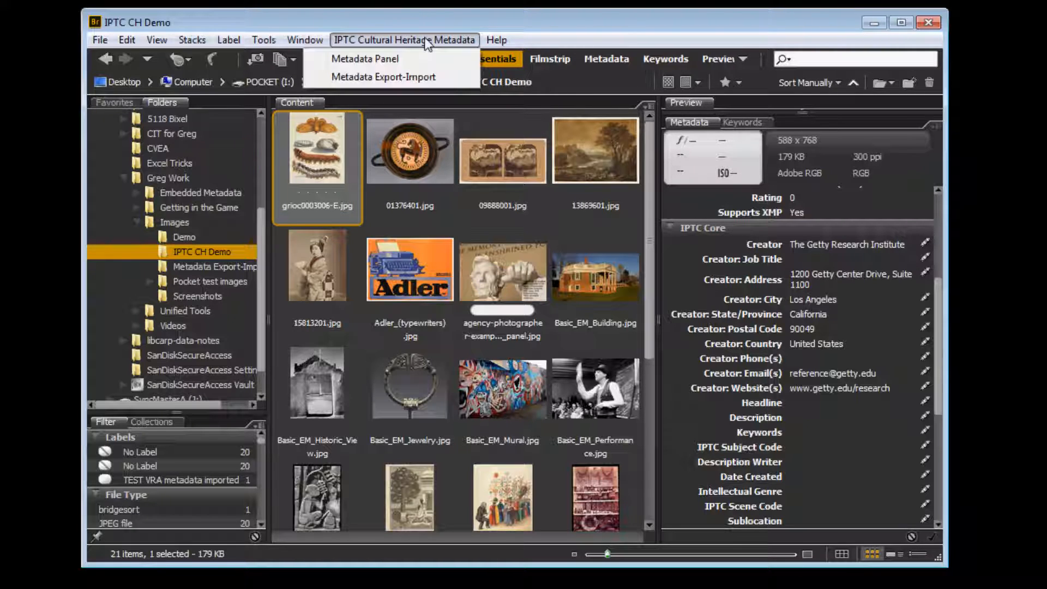
click(395, 78)
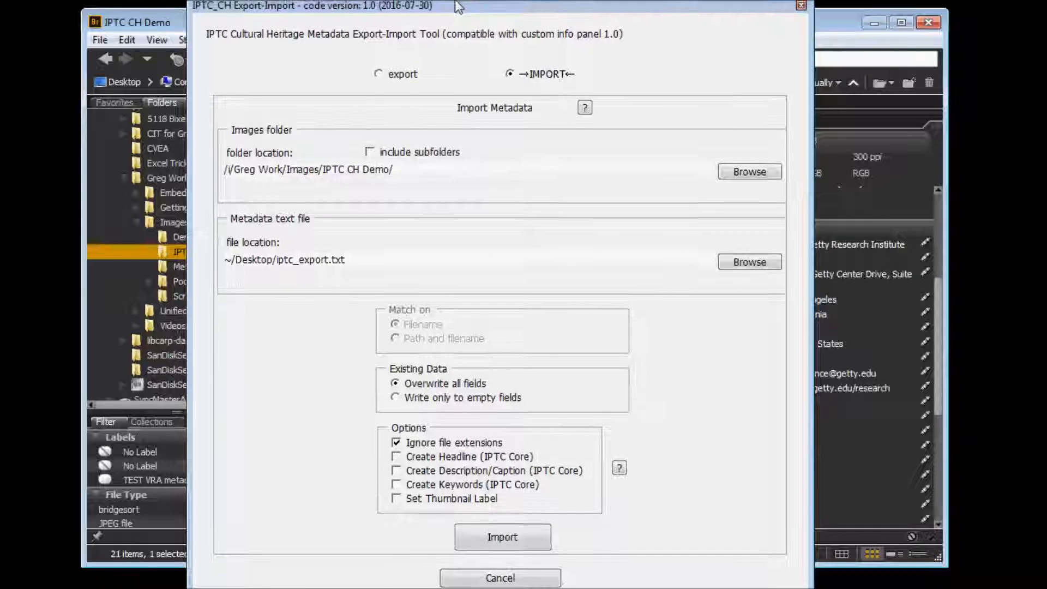
click(391, 80)
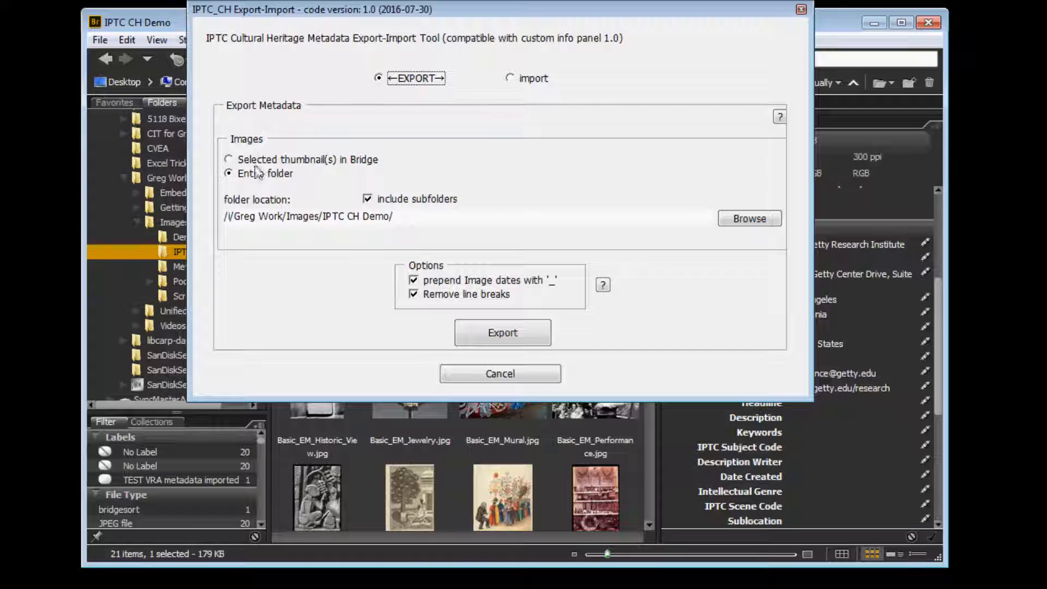
- Set the export to selected thumbnails and add 01376401.jpg, 09888001.jpg, 15813201.jpg, the agency-photographer example and Basic_EM_Performance.jpg to the image selection
click(228, 159)
drag(327, 13, 822, 49)
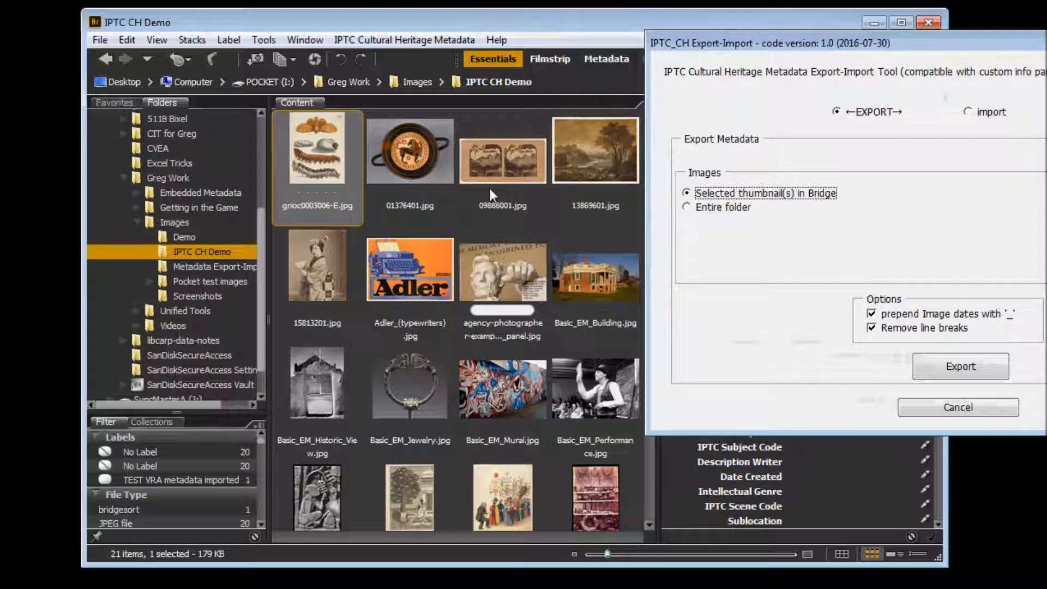
ctrl+click(423, 161)
ctrl+click(492, 157)
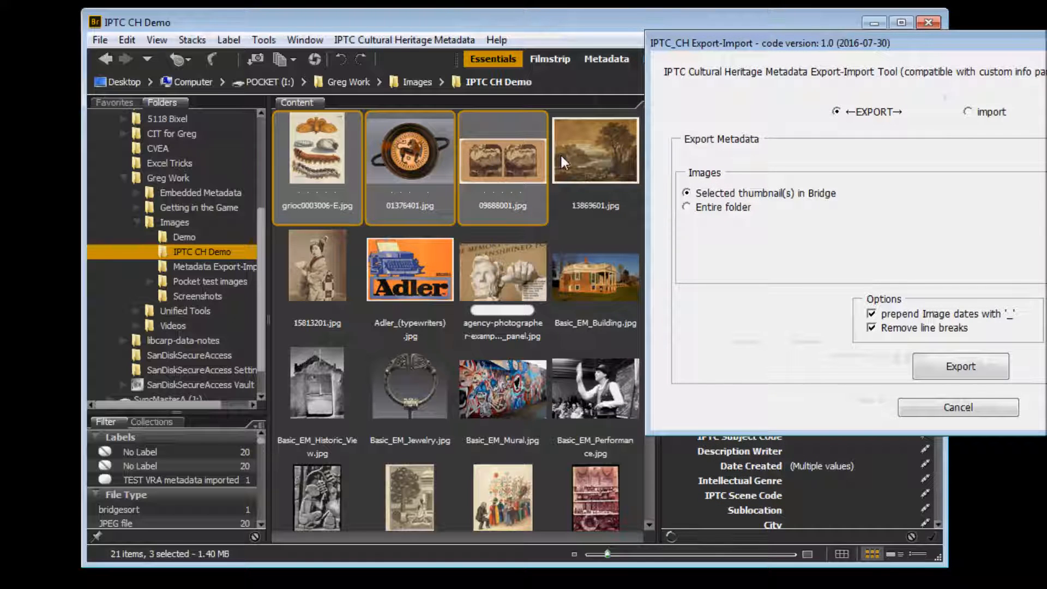
ctrl+click(336, 269)
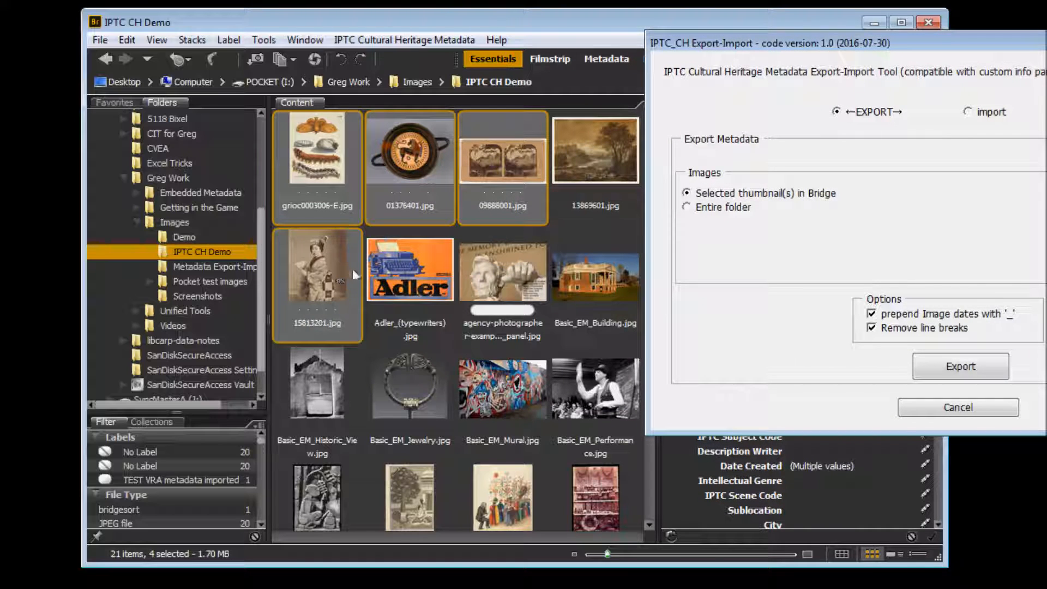
ctrl+click(523, 270)
ctrl+click(604, 383)
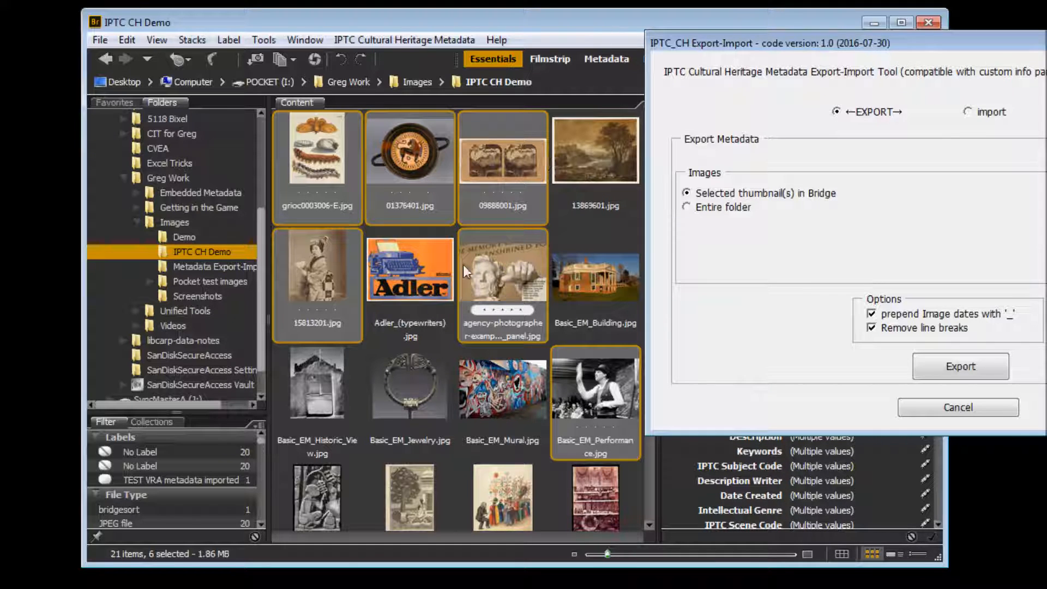
- Set the export source to the entire IPTC CH Demo folder, checking the folder chooser without picking another location
drag(785, 37, 410, 27)
click(313, 198)
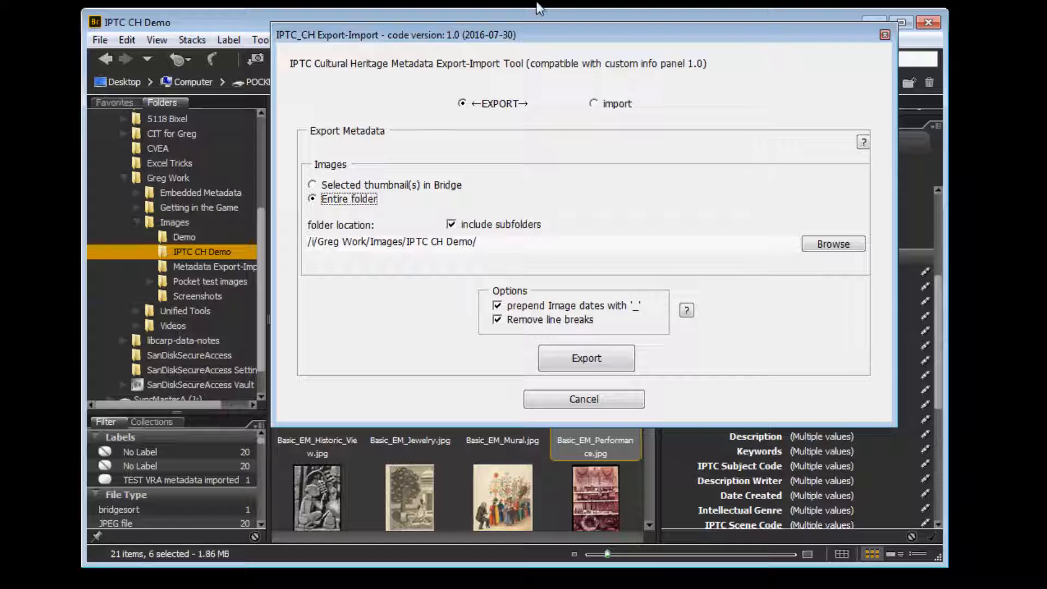
drag(539, 34, 523, 72)
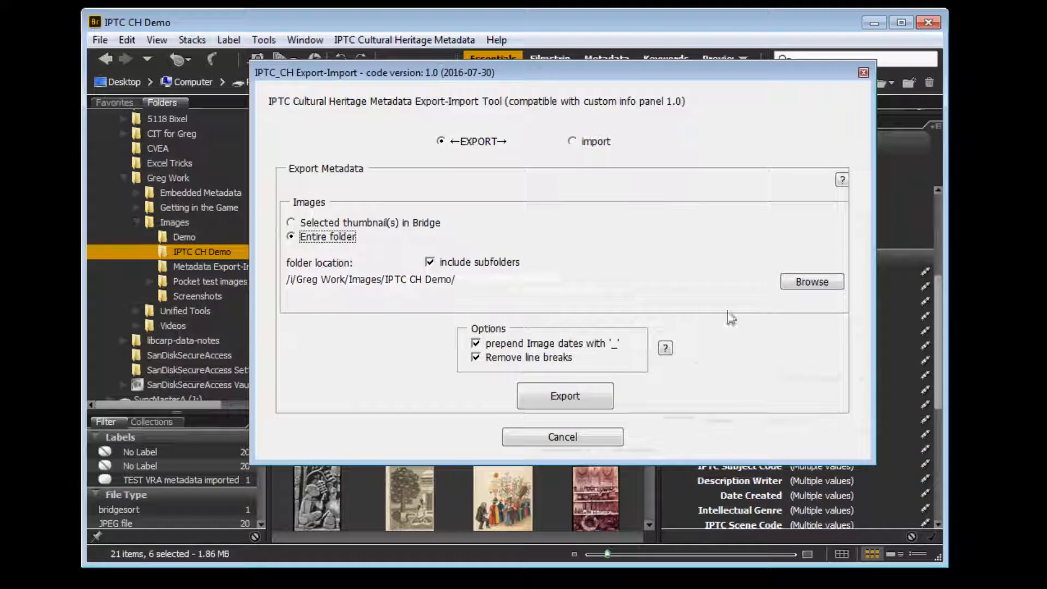
click(806, 283)
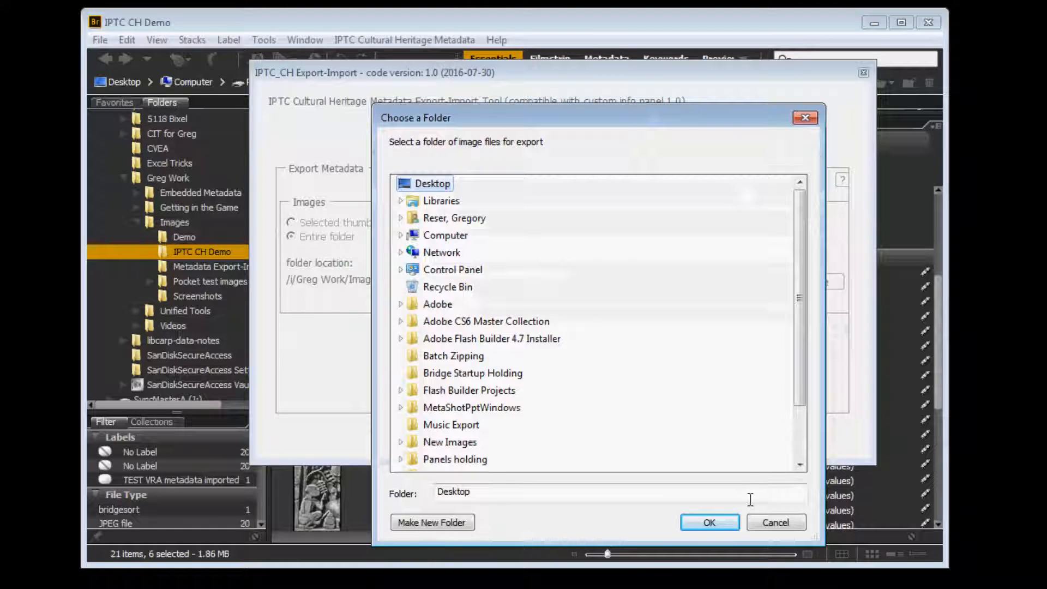
click(759, 520)
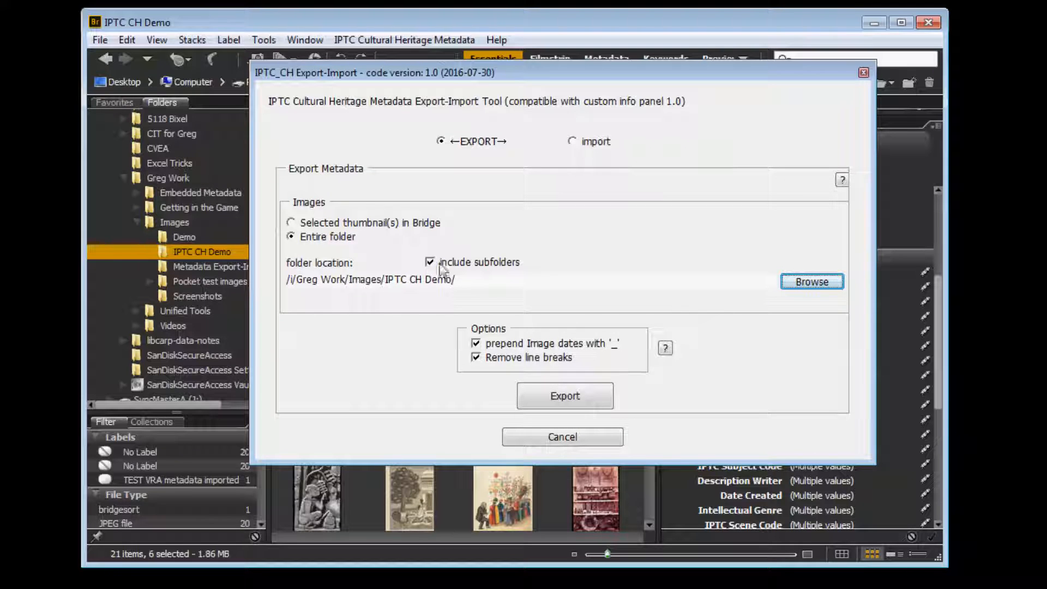
drag(558, 77, 884, 75)
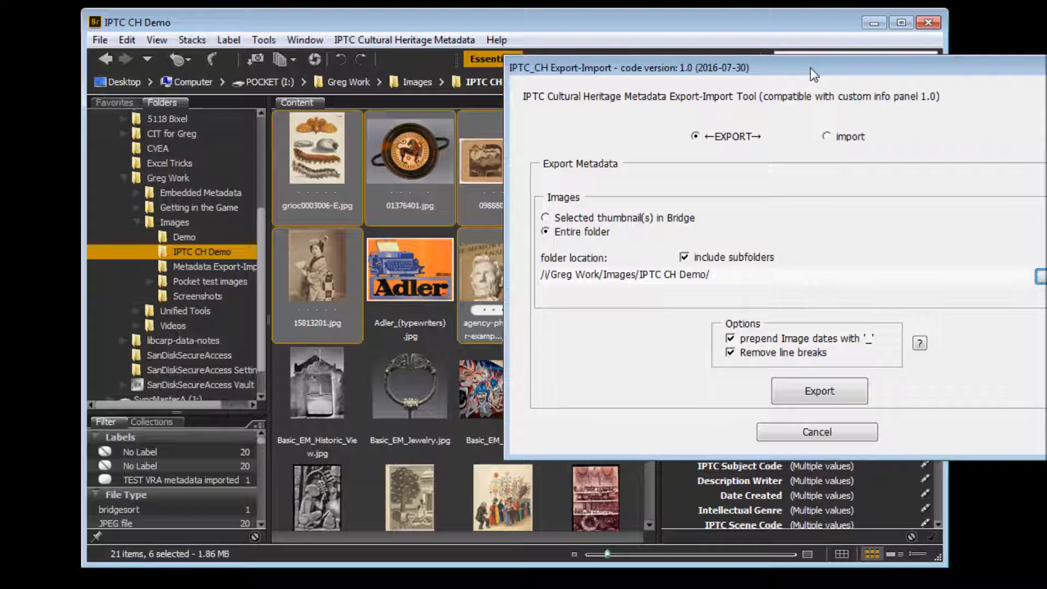
drag(810, 68, 587, 47)
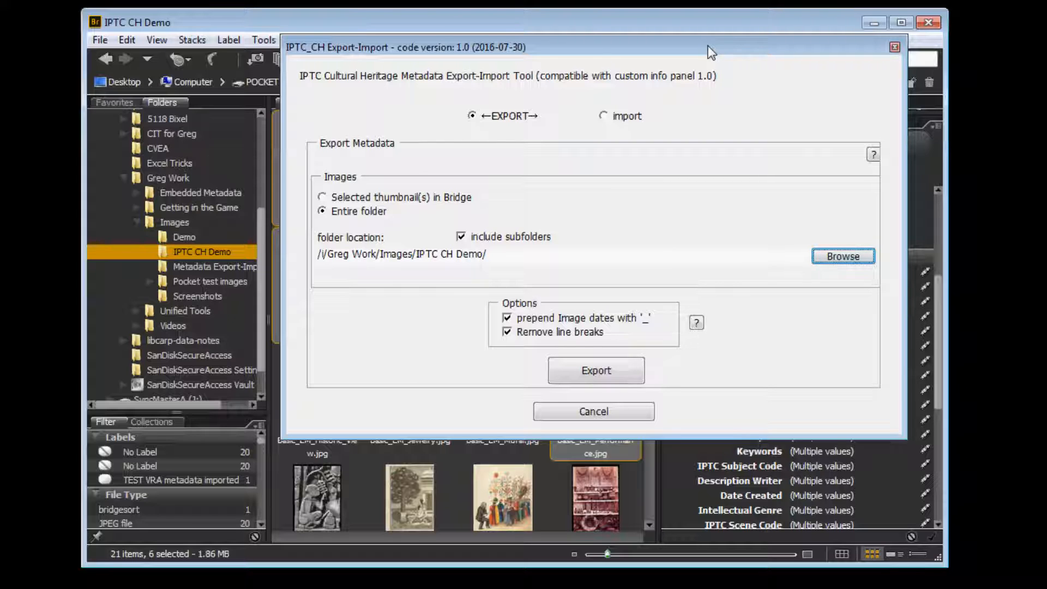
drag(708, 46, 690, 49)
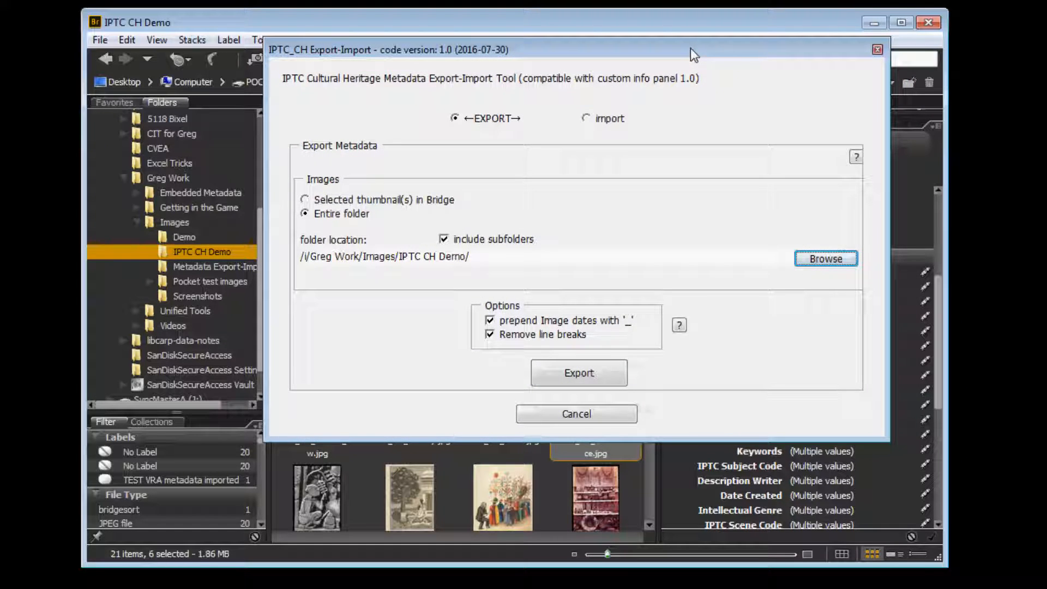
- Export the folder's metadata to the Desktop as a TXT file named exportTest_2 and dismiss the completion message
click(573, 375)
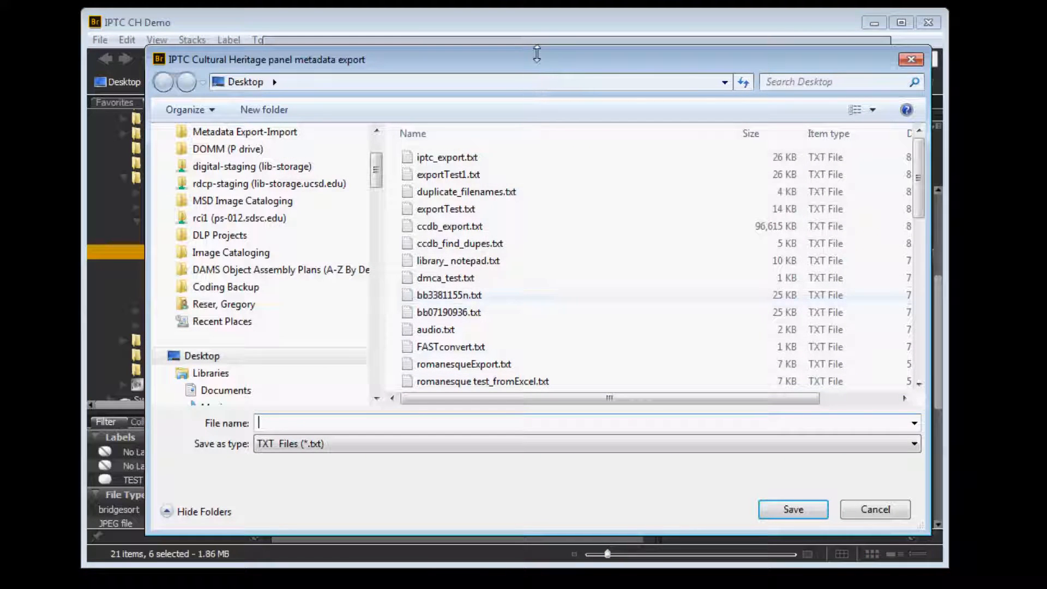
drag(538, 57, 555, 40)
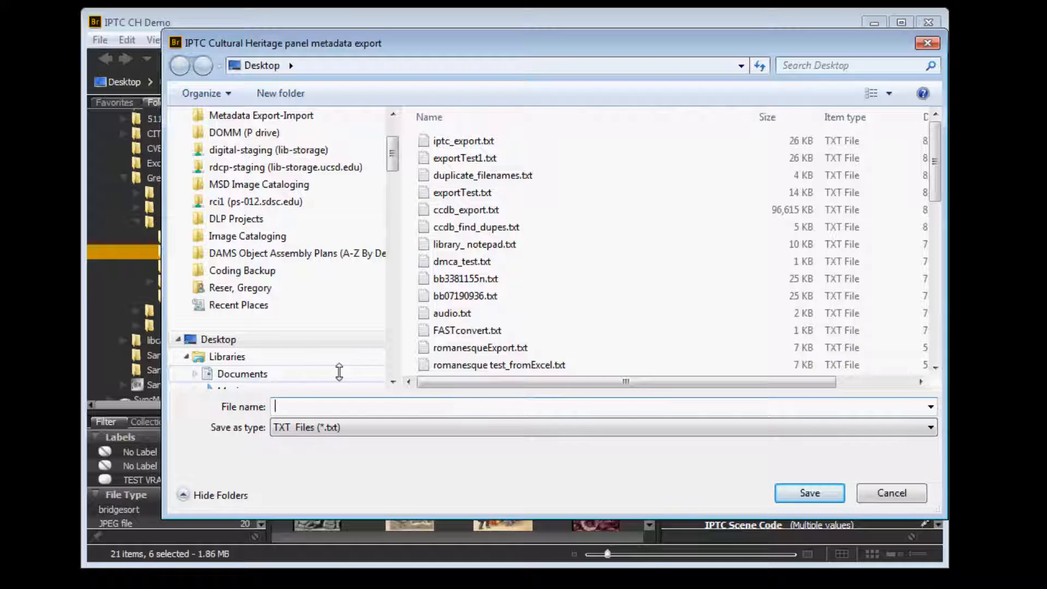
text(export)
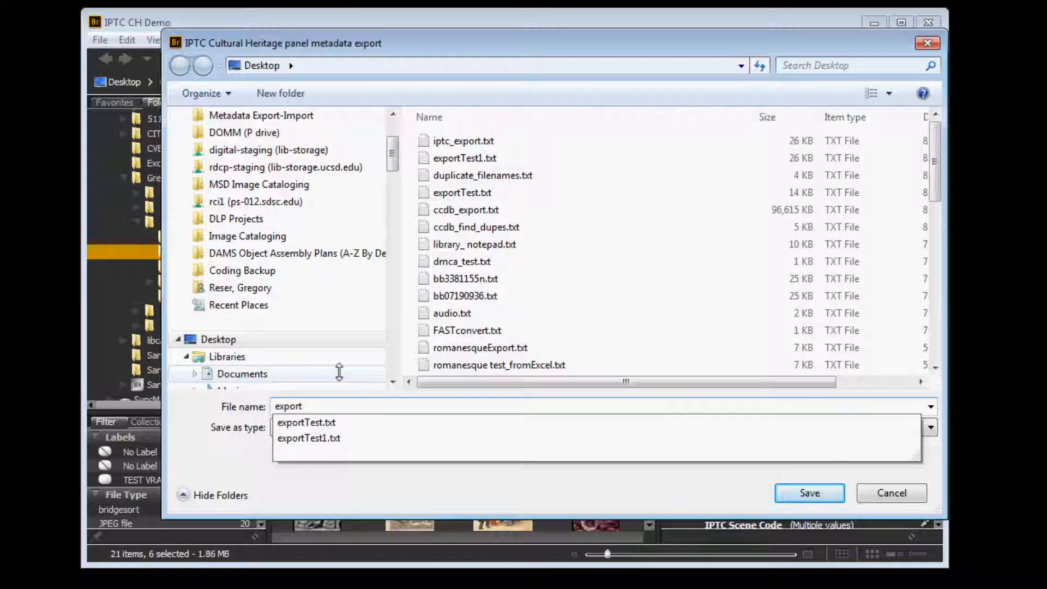
text(Test_2)
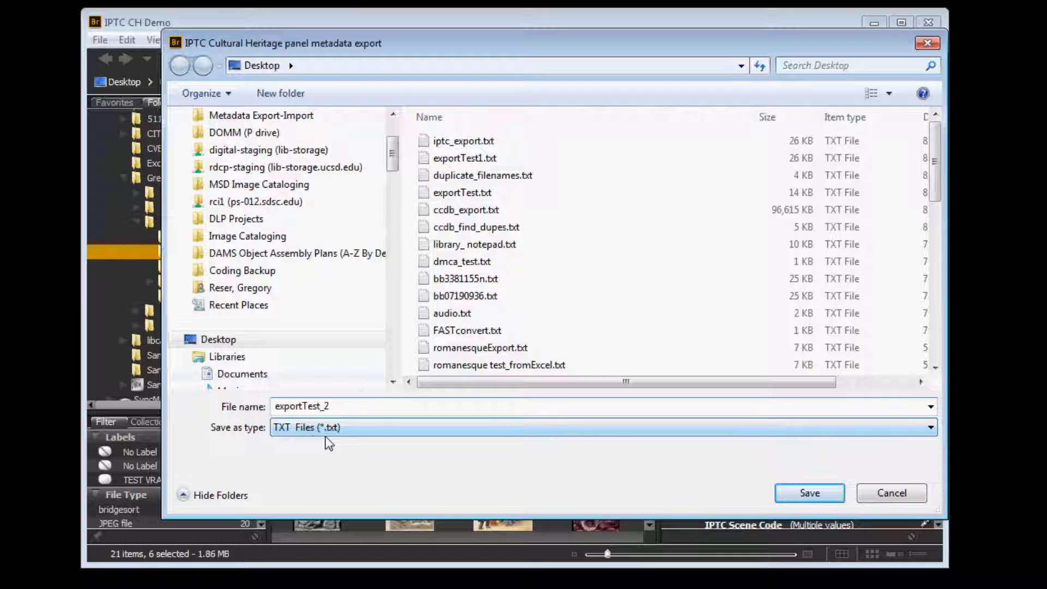
click(810, 493)
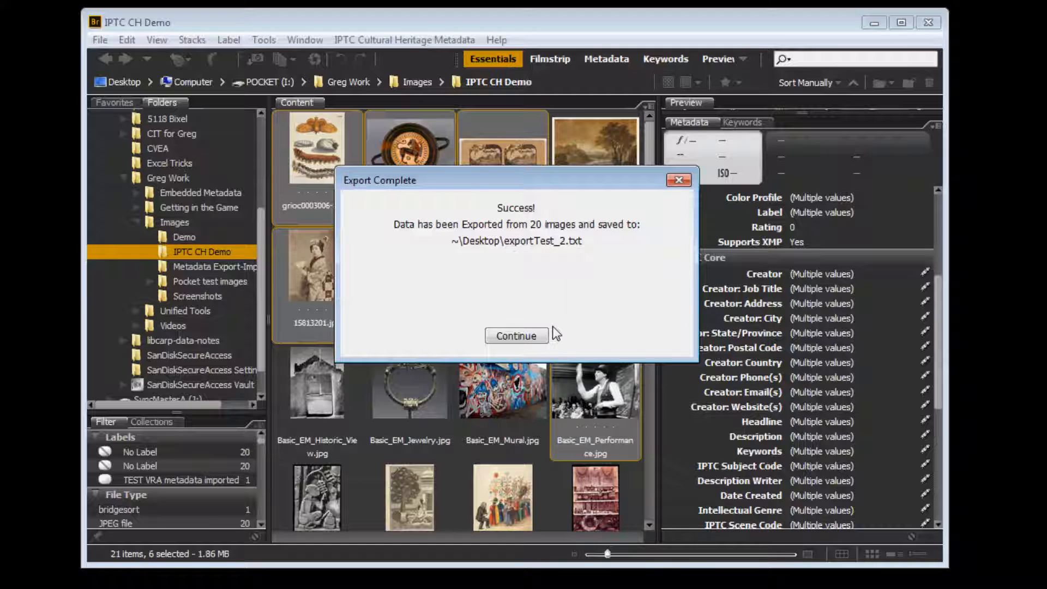
click(519, 336)
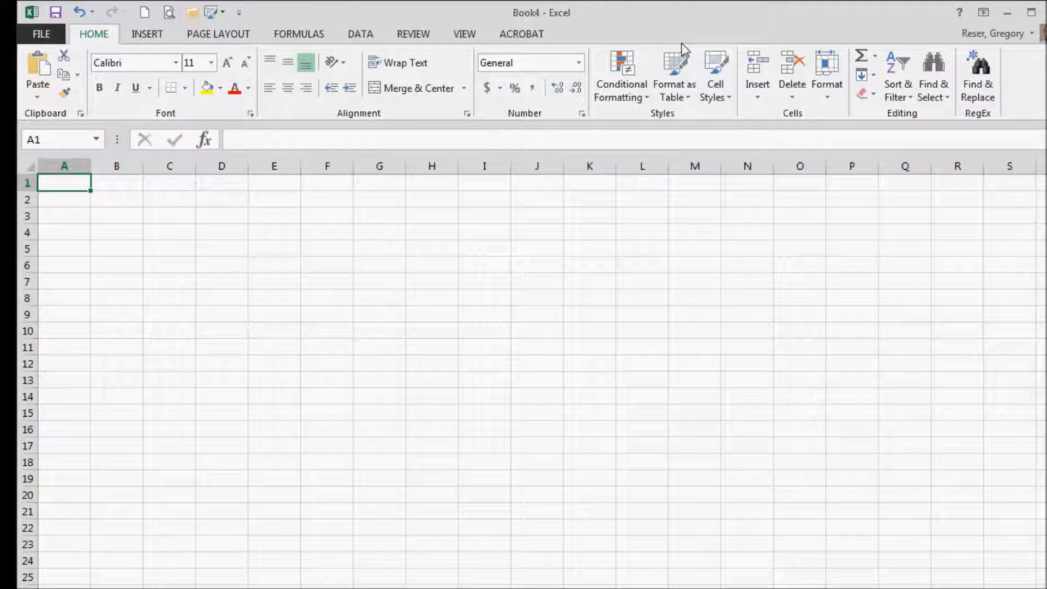
- In Excel, open exportTest_2.txt from the Desktop folder, keeping the file filter on All Files
click(44, 35)
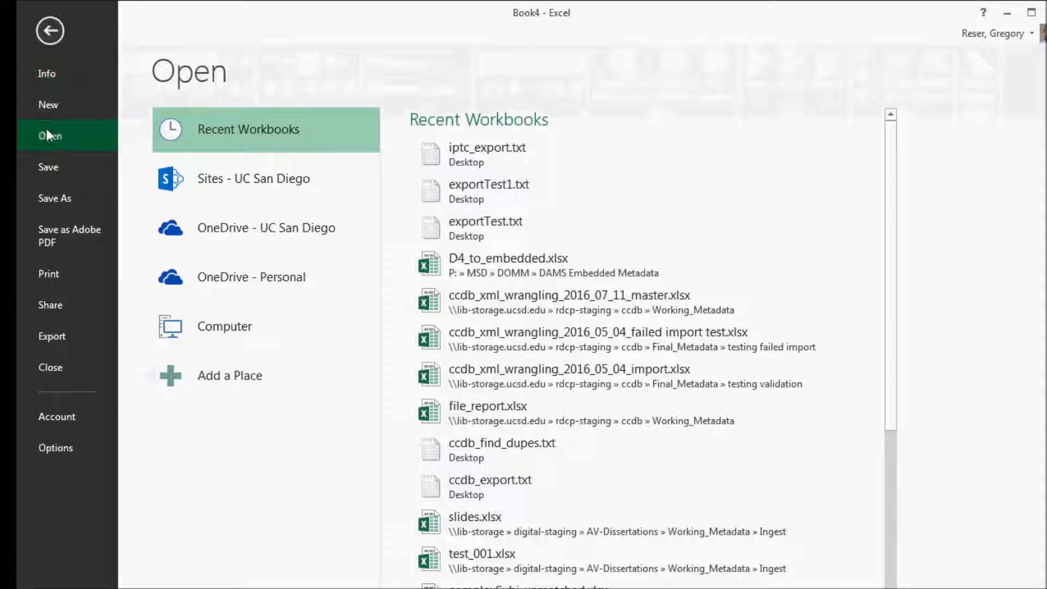
click(238, 325)
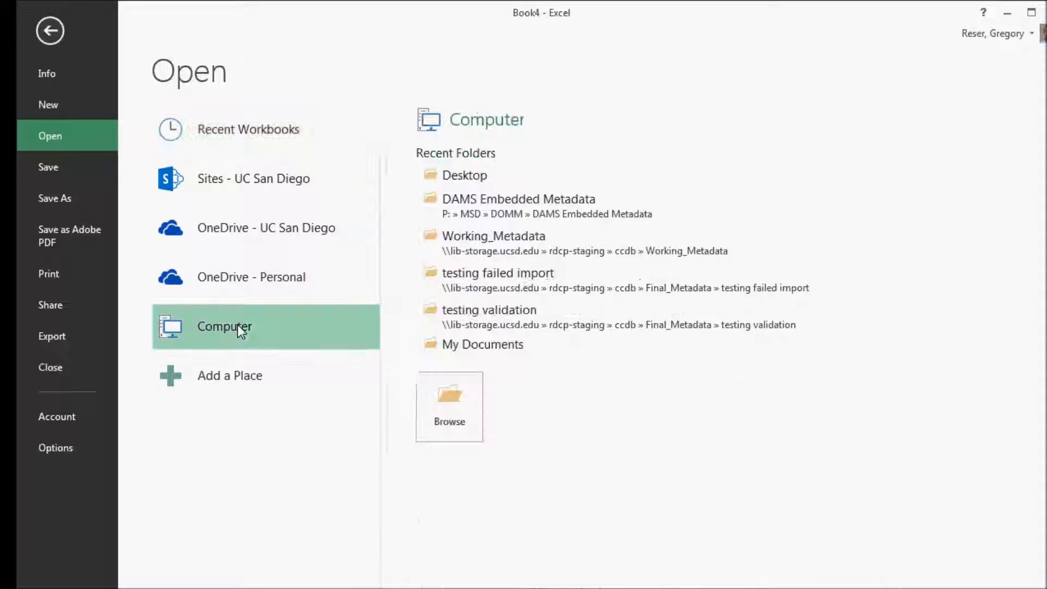
click(458, 175)
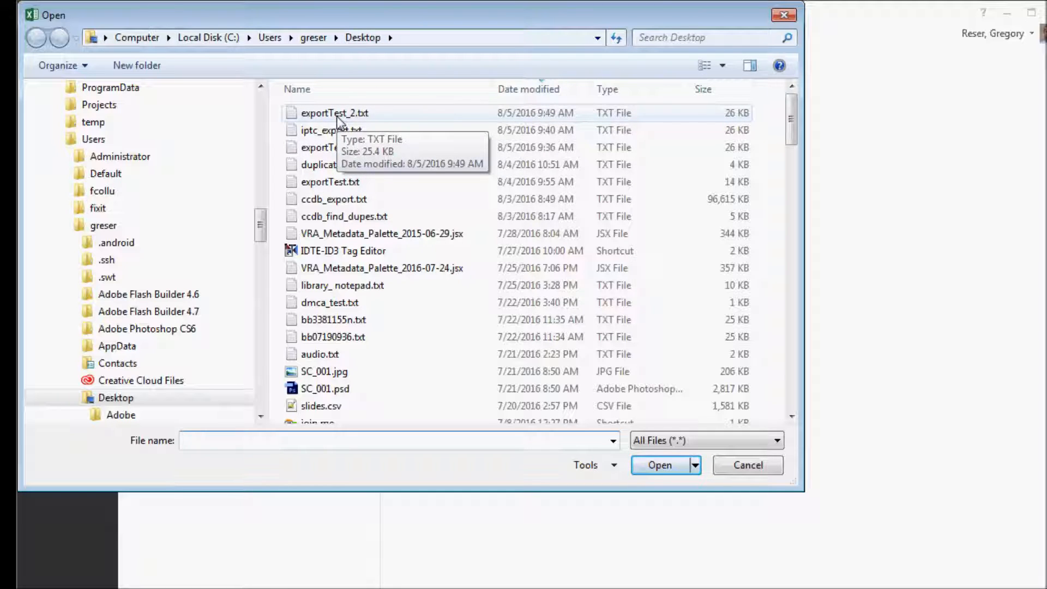
click(777, 441)
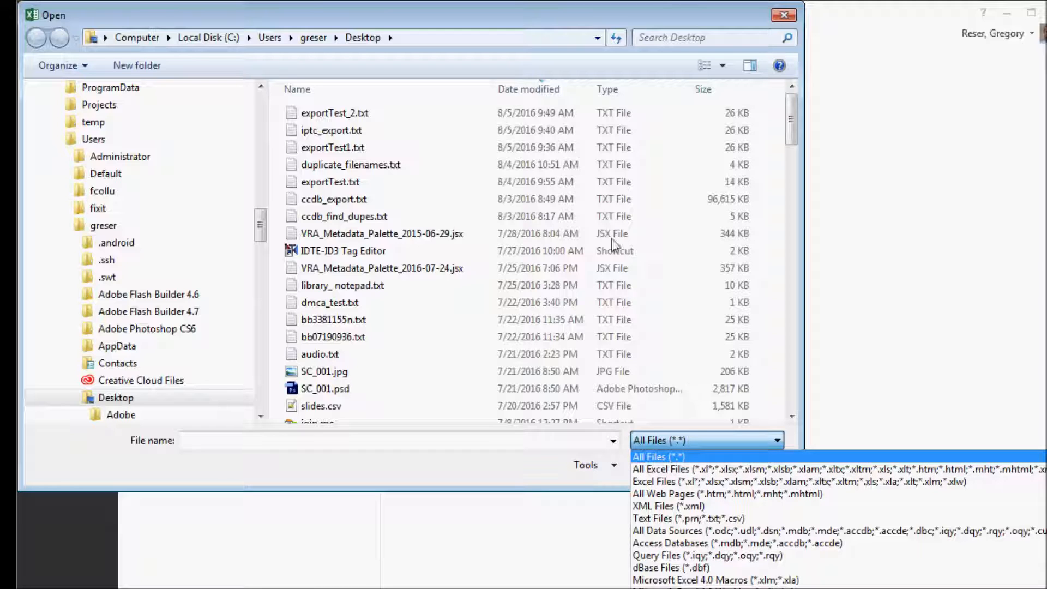
click(456, 9)
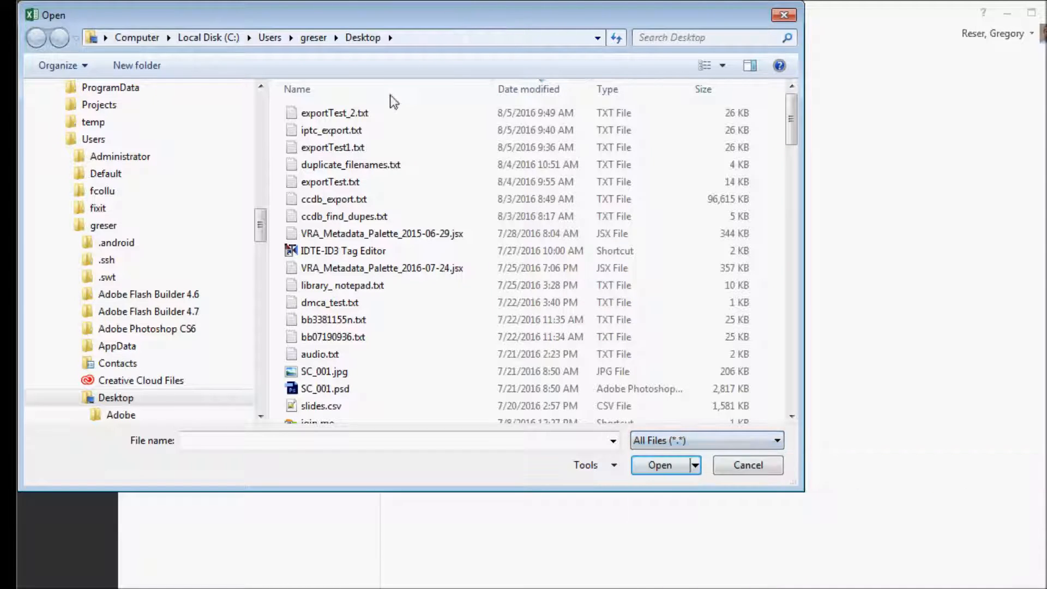
double_click(345, 112)
- Import the text file as tab-delimited data with the file origin 65001 : Unicode (UTF-8)
drag(518, 107, 462, 91)
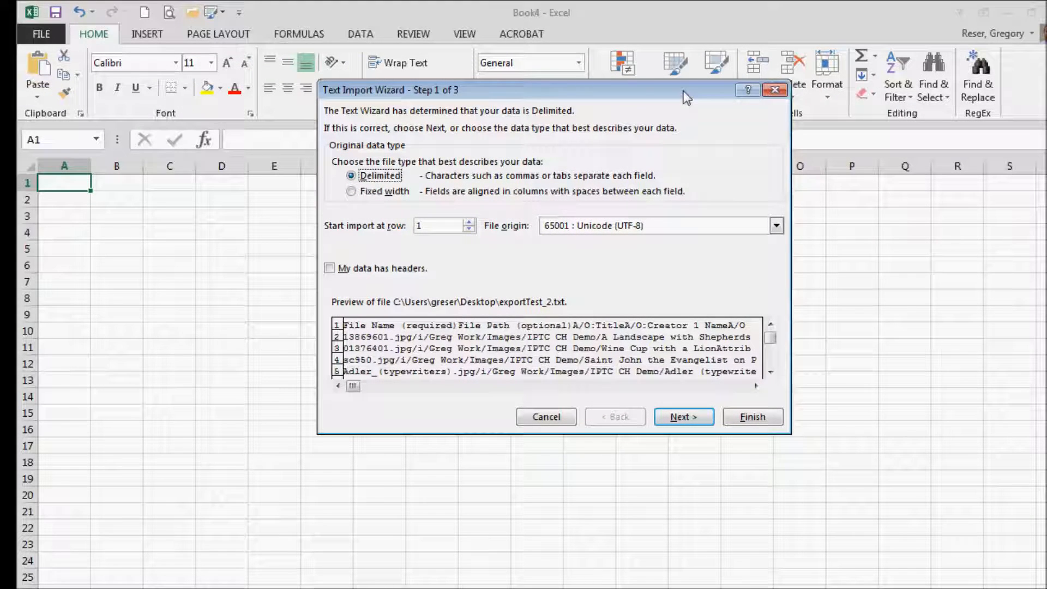
drag(686, 98, 673, 87)
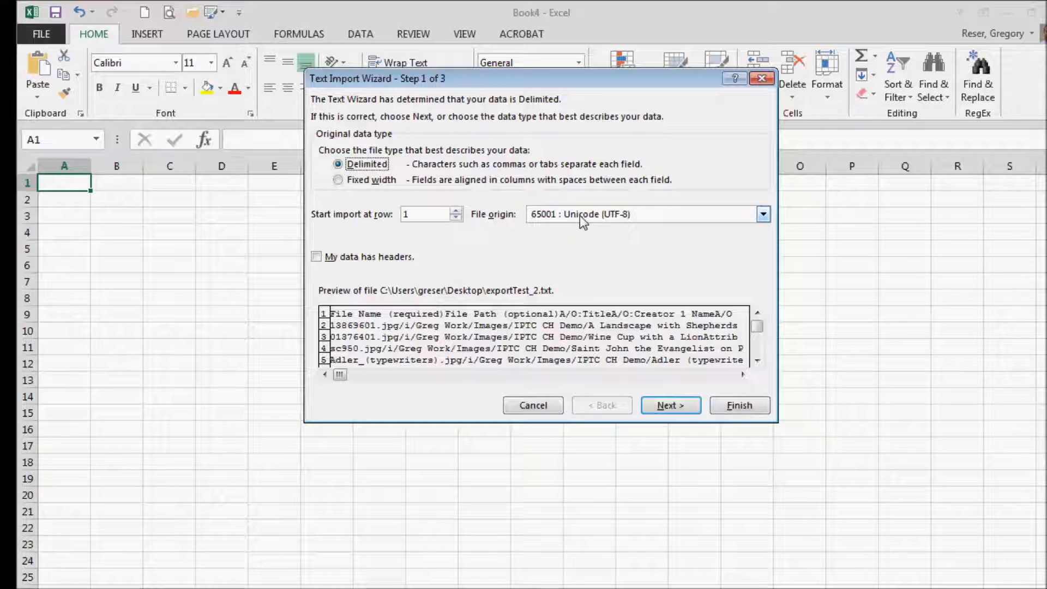
click(762, 215)
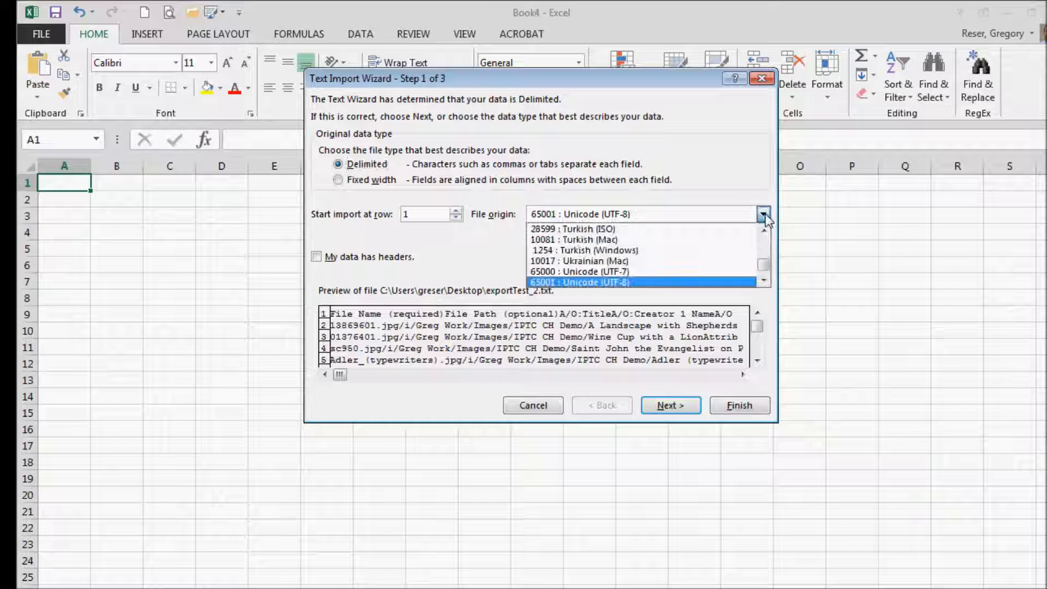
click(764, 219)
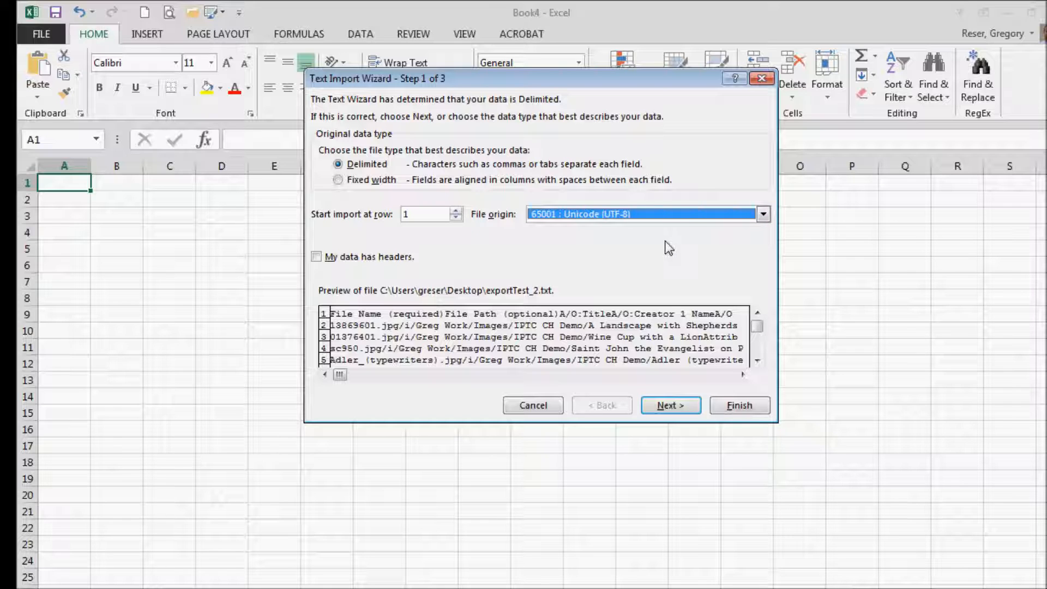
click(671, 406)
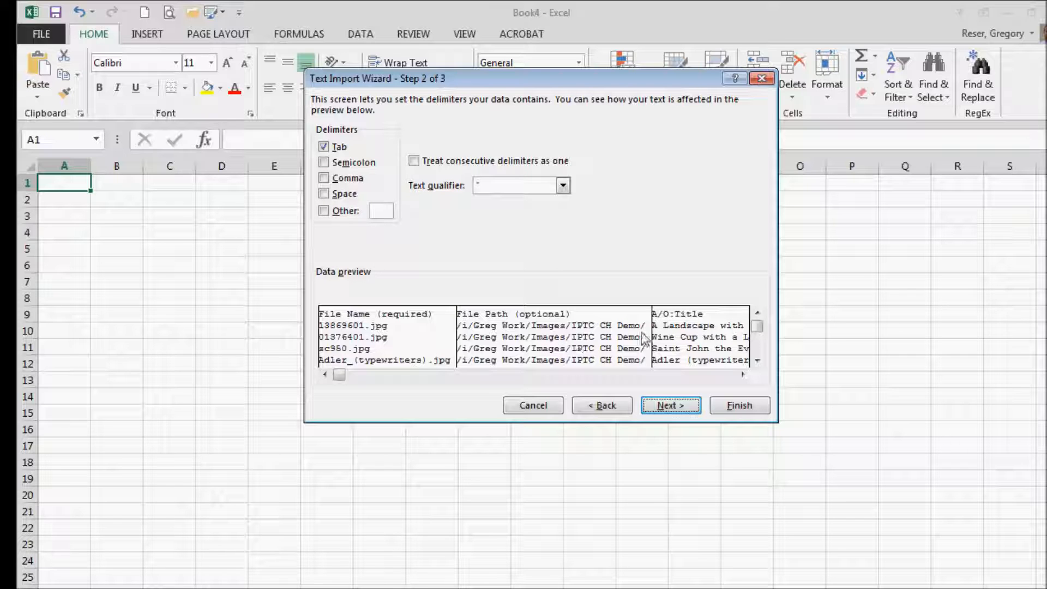
click(738, 406)
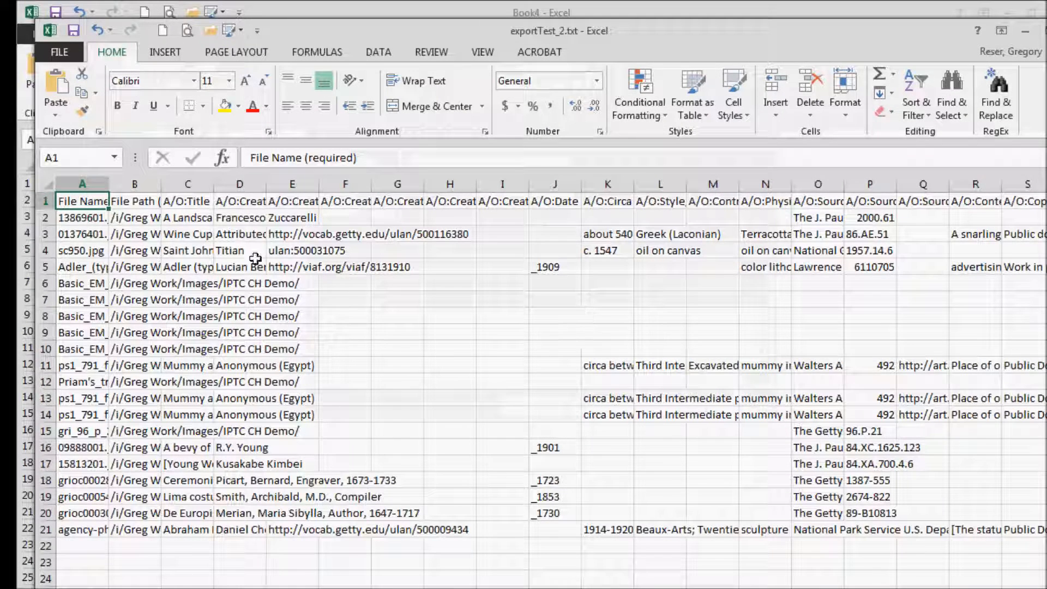
- Widen the file name, file path and title columns, and check the header cells of the imported sheet
drag(109, 184, 615, 183)
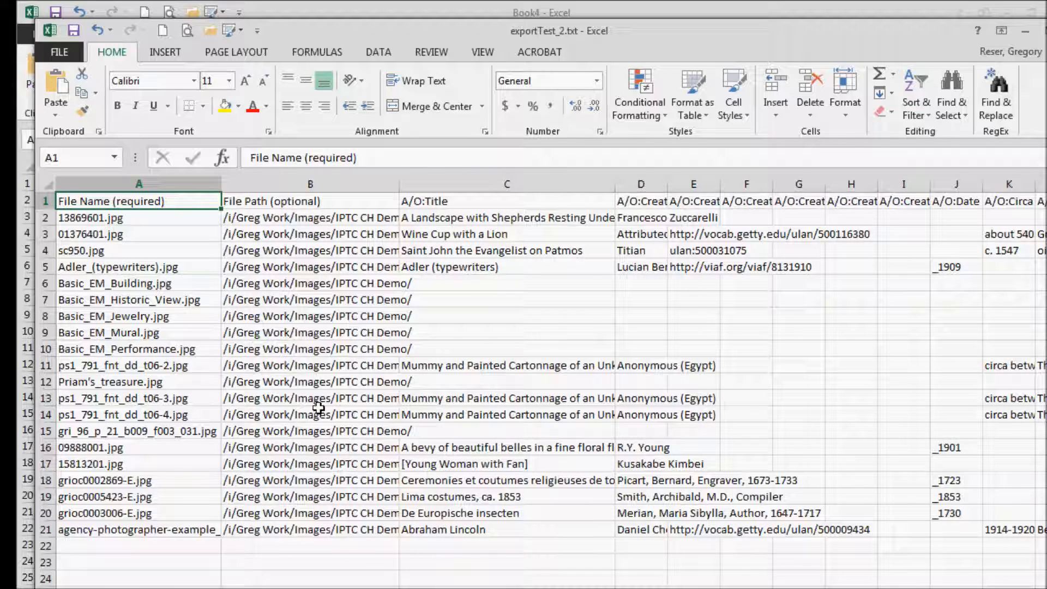
click(256, 201)
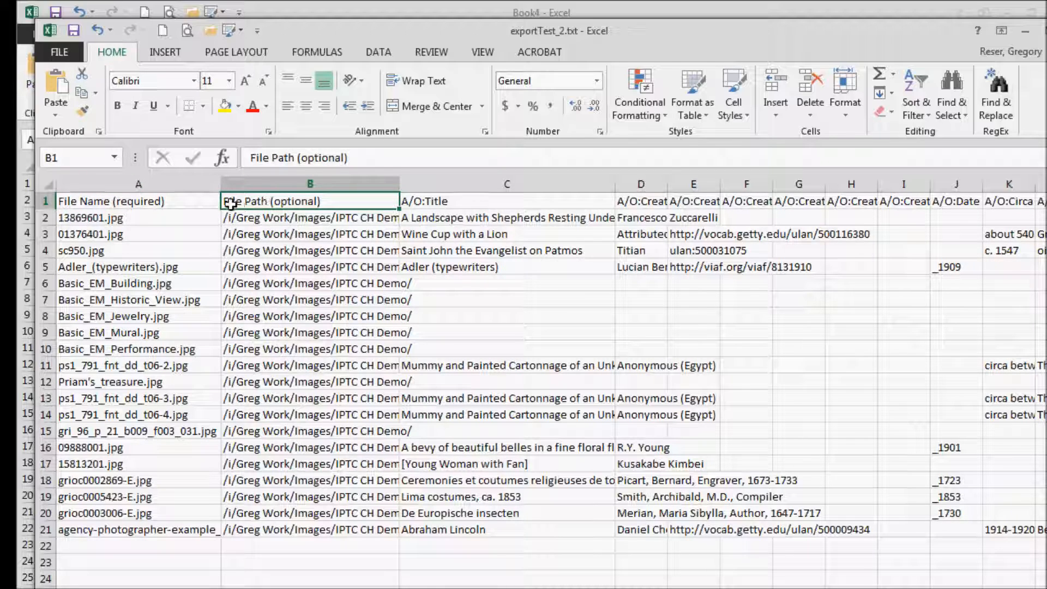
click(179, 201)
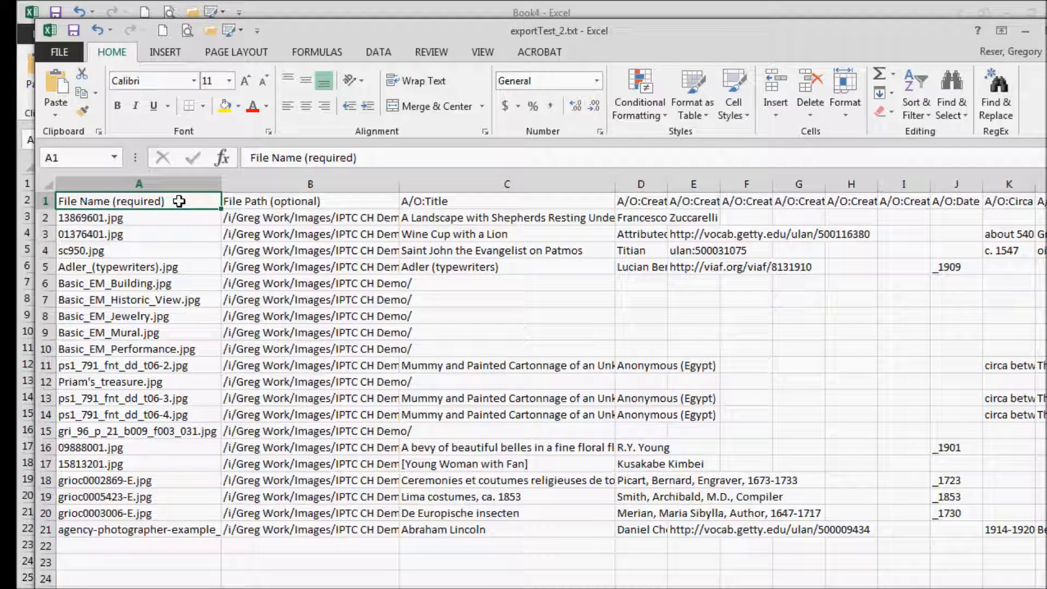
click(437, 202)
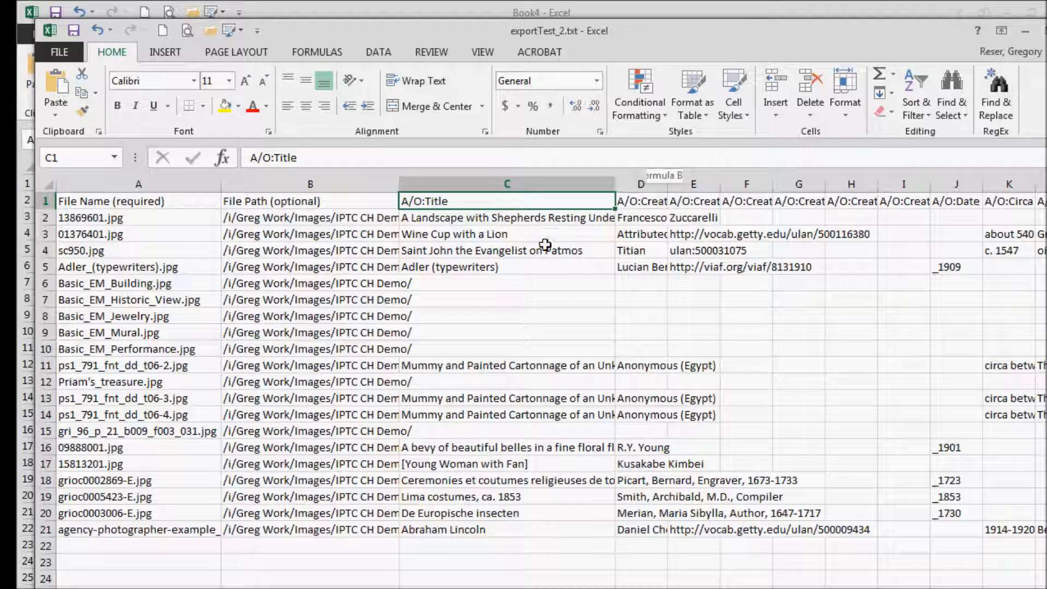
click(629, 236)
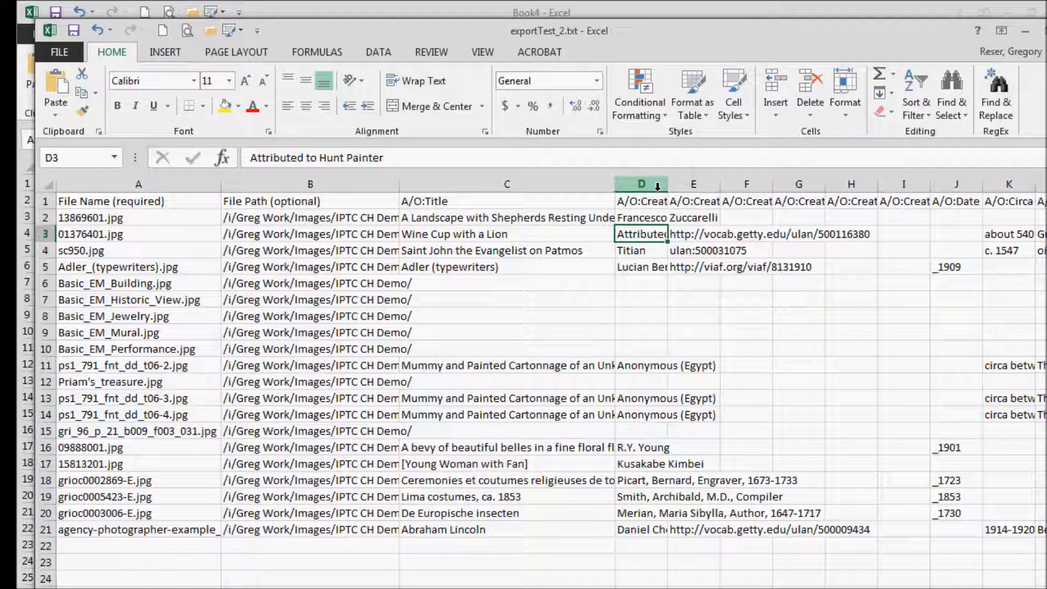
click(474, 202)
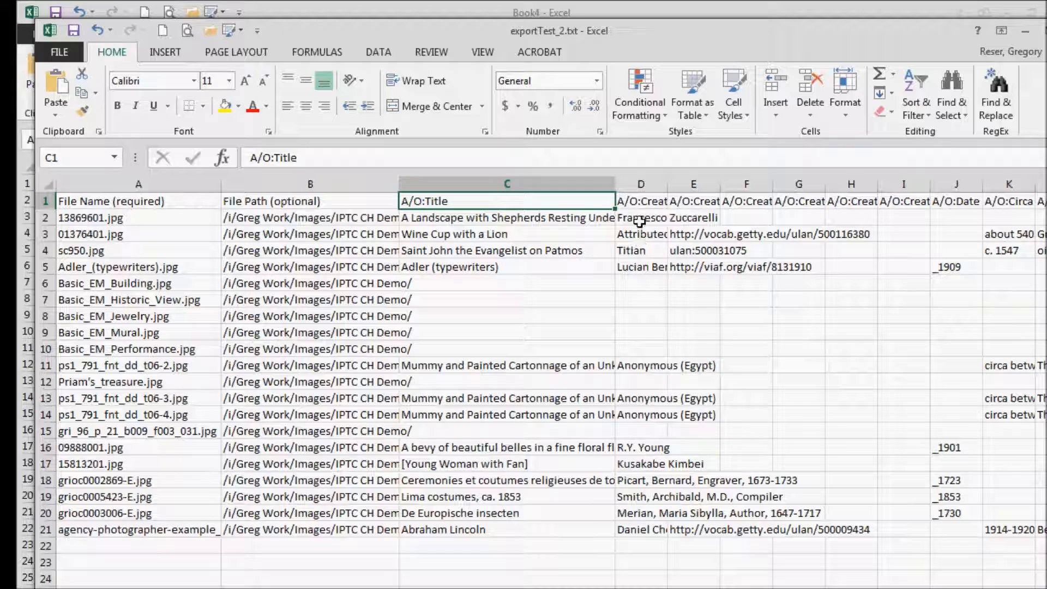
- Widen the A/O:Creator 1 Name, Image:Creator and Image:Creators Job Title columns until their contents are readable
drag(667, 184, 793, 184)
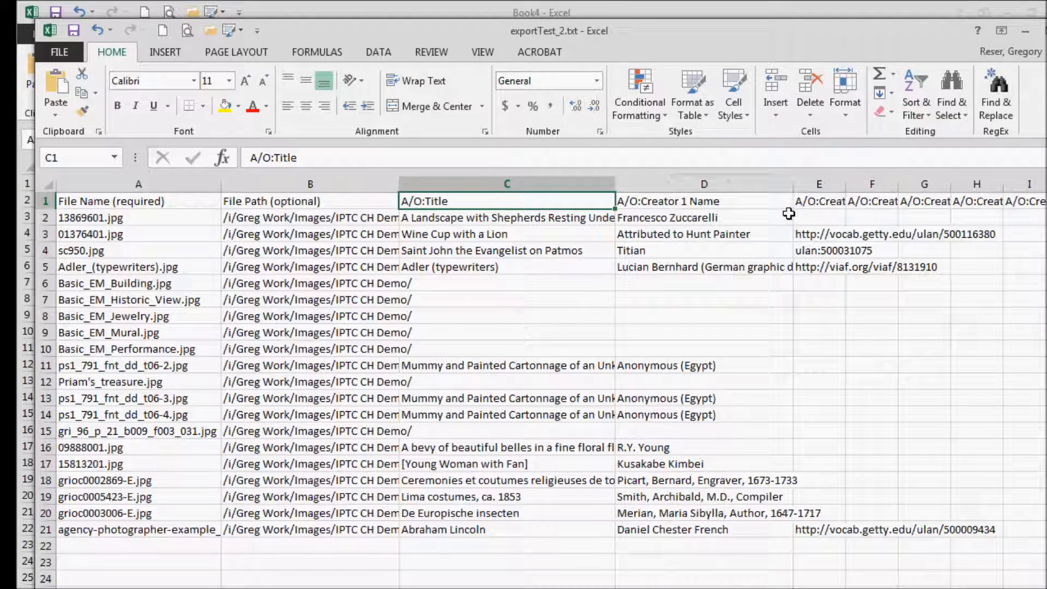
scroll(551, 382, right, 10)
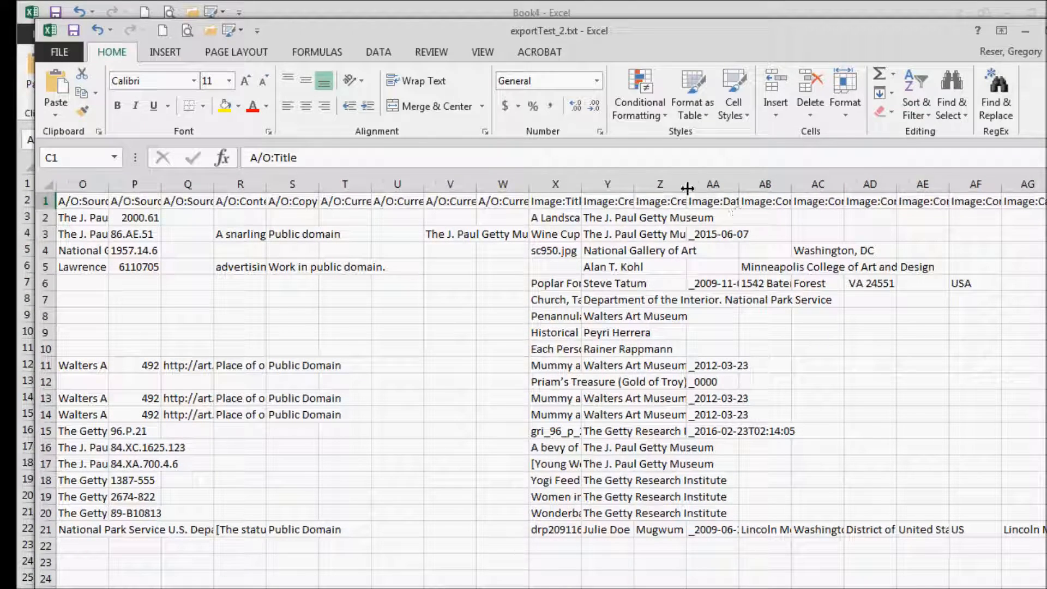
click(667, 184)
drag(686, 184, 772, 184)
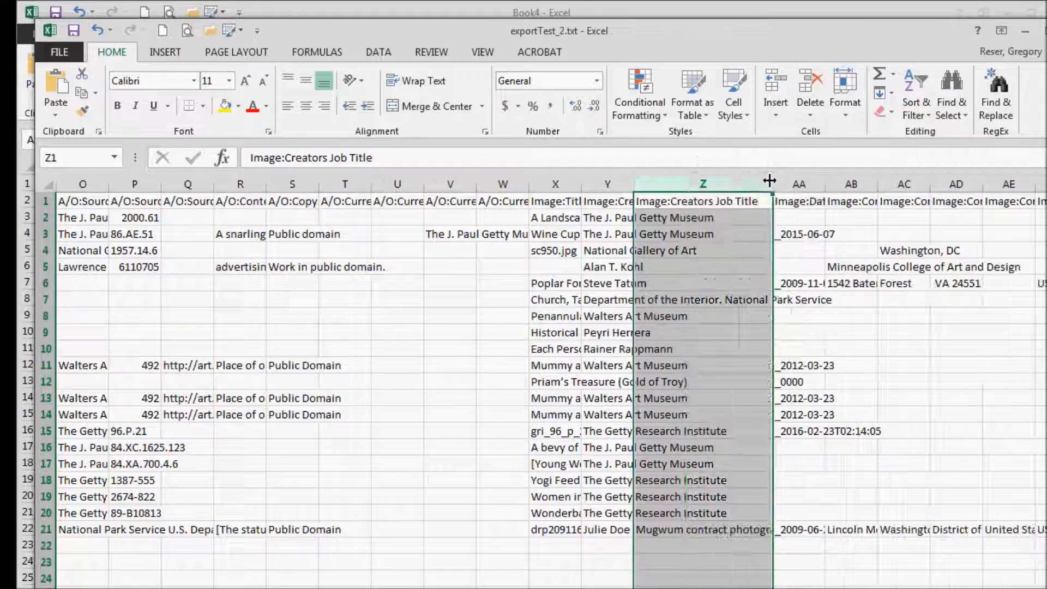
drag(633, 189, 783, 189)
click(743, 331)
click(831, 444)
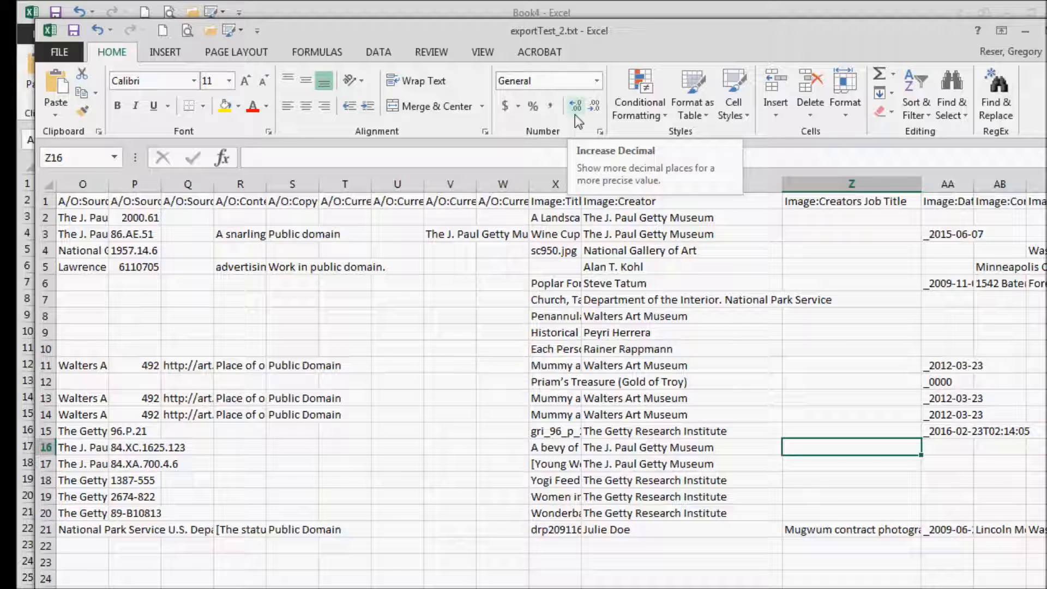
- Switch to Adobe Bridge and open the IPTC Cultural Heritage Metadata Export-Import tool in import mode
drag(632, 46, 0, 186)
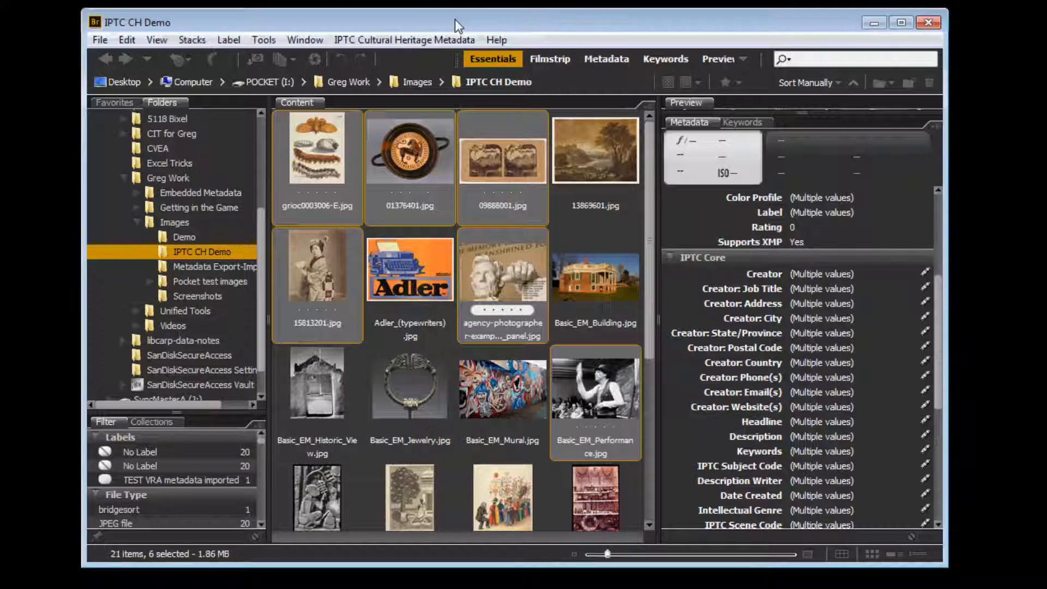
click(419, 41)
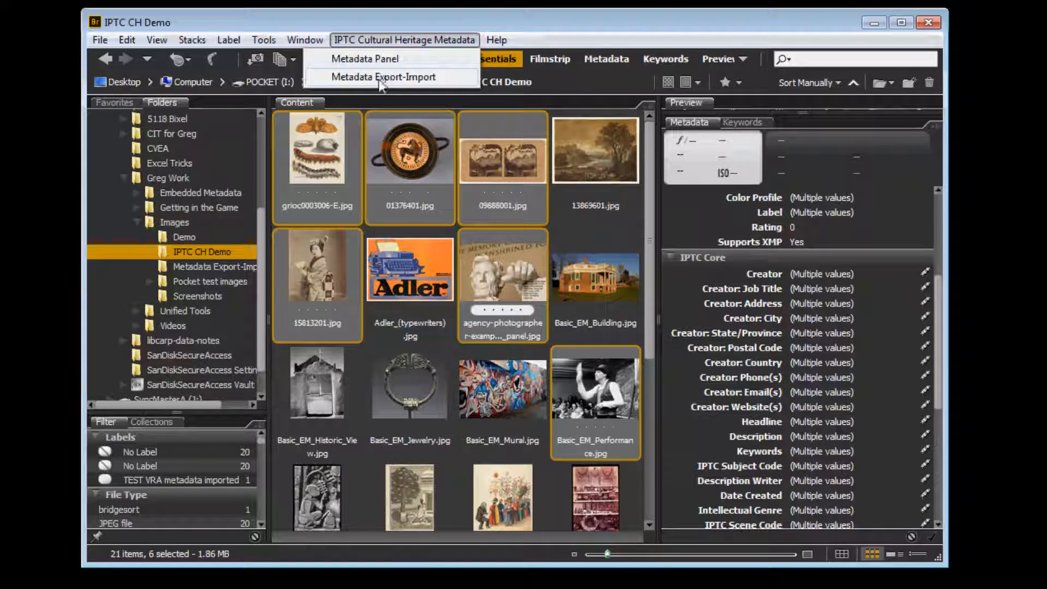
click(388, 77)
click(523, 144)
drag(522, 73, 498, 0)
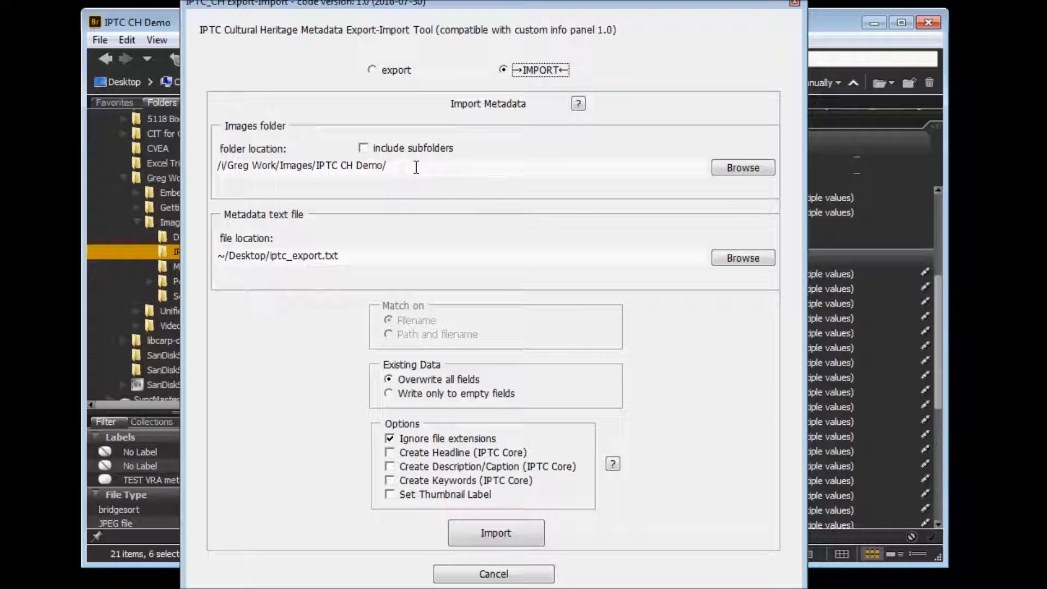
- Choose exportTest_2.txt on the Desktop as the metadata text file for the import
drag(456, 2, 590, 8)
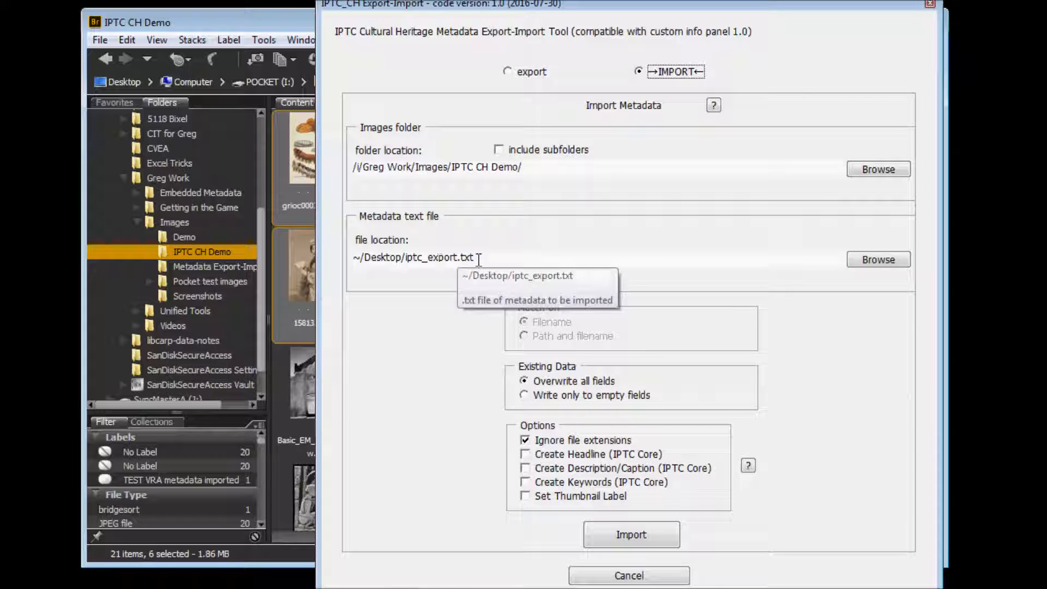
click(878, 259)
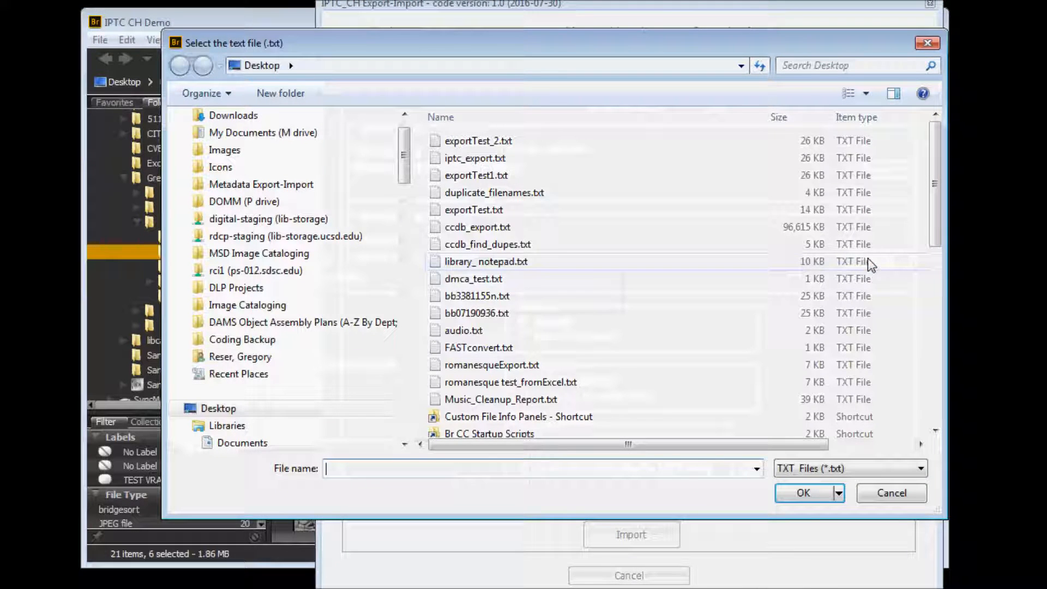
double_click(485, 143)
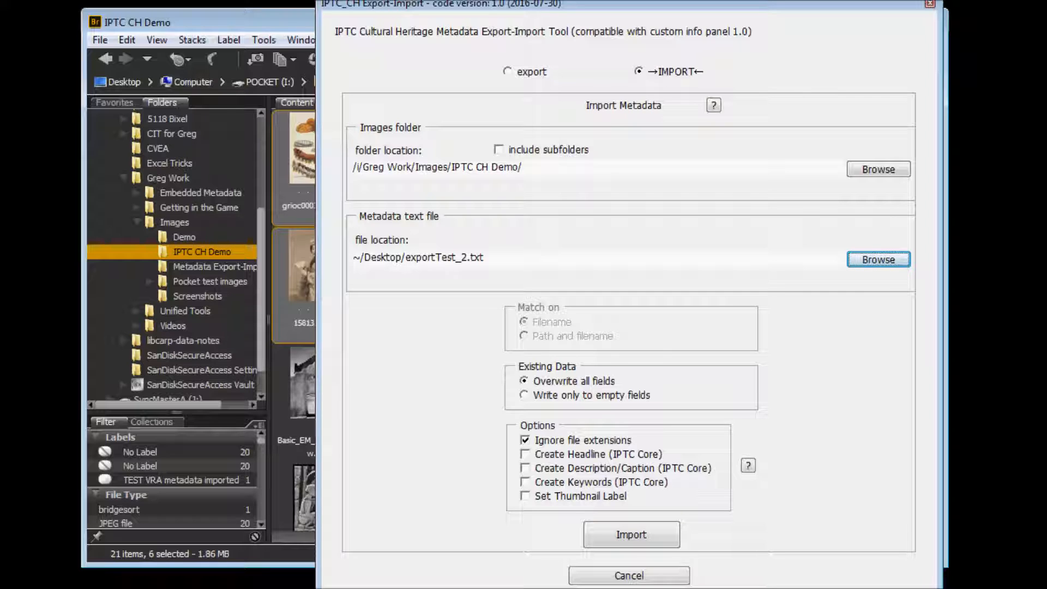
- Switch back to Excel and copy the entire header row of exportTest_2.txt
drag(0, 148, 458, 146)
double_click(458, 146)
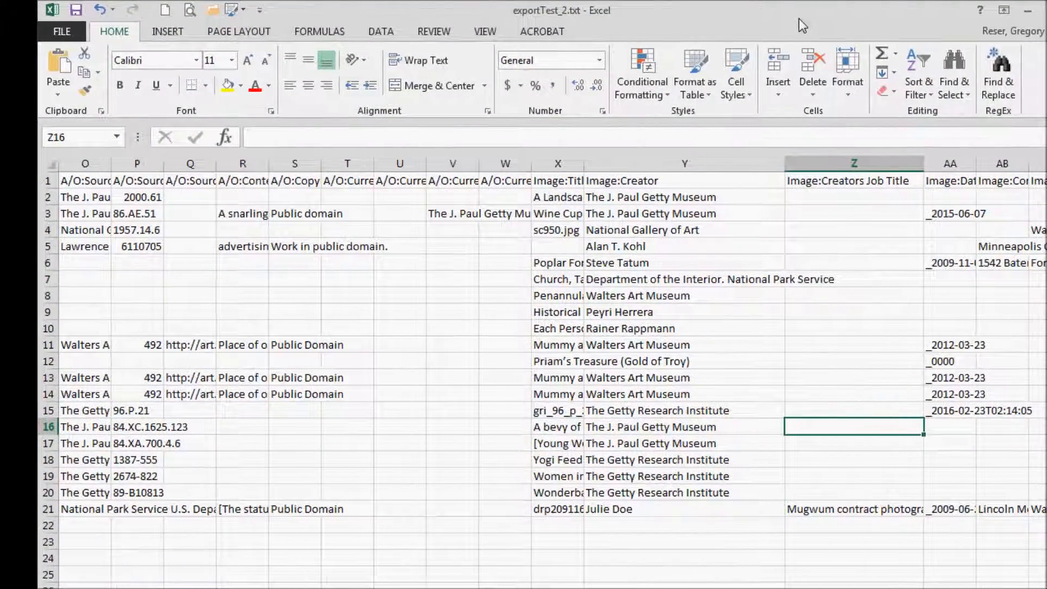
click(74, 180)
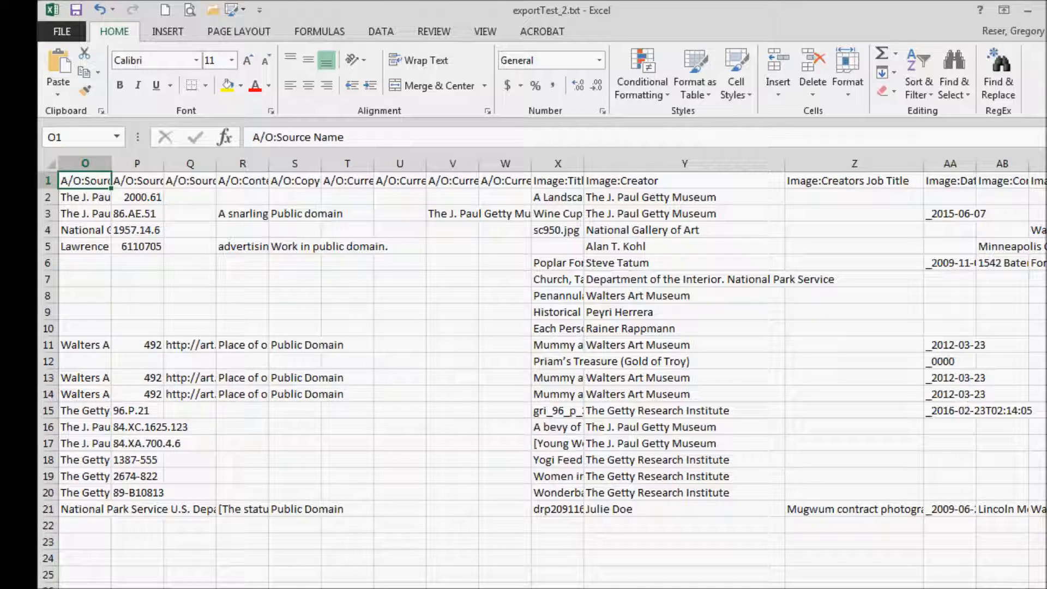
scroll(550, 376, left, 10)
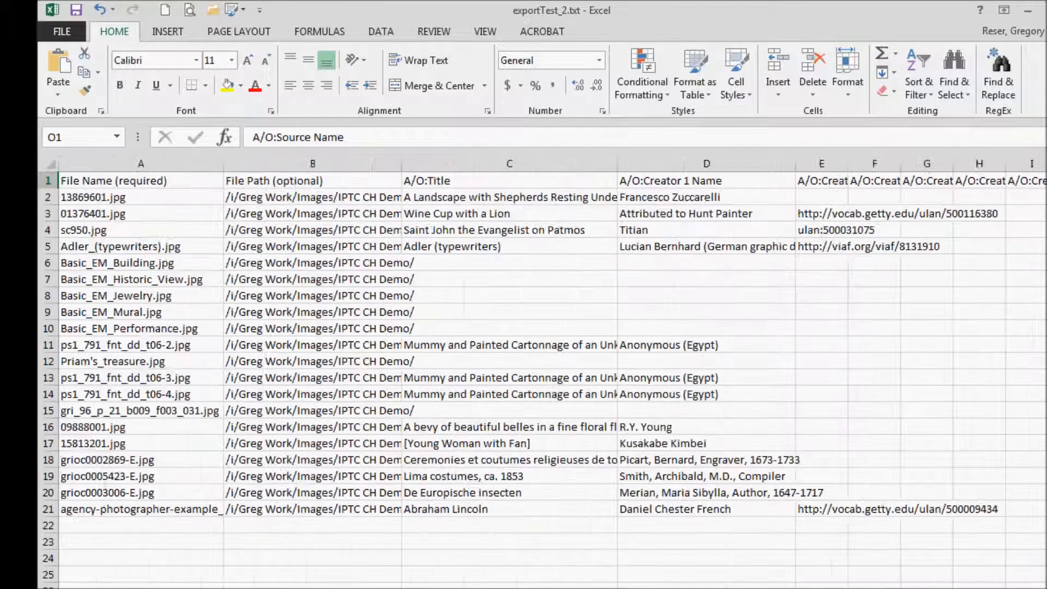
click(80, 179)
click(48, 181)
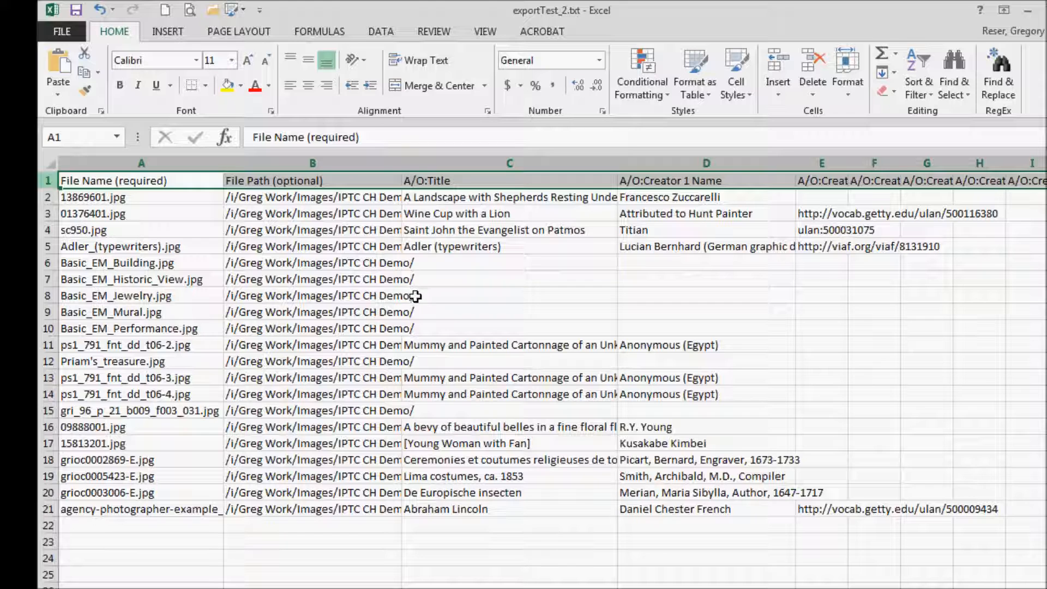
key(ctrl+c)
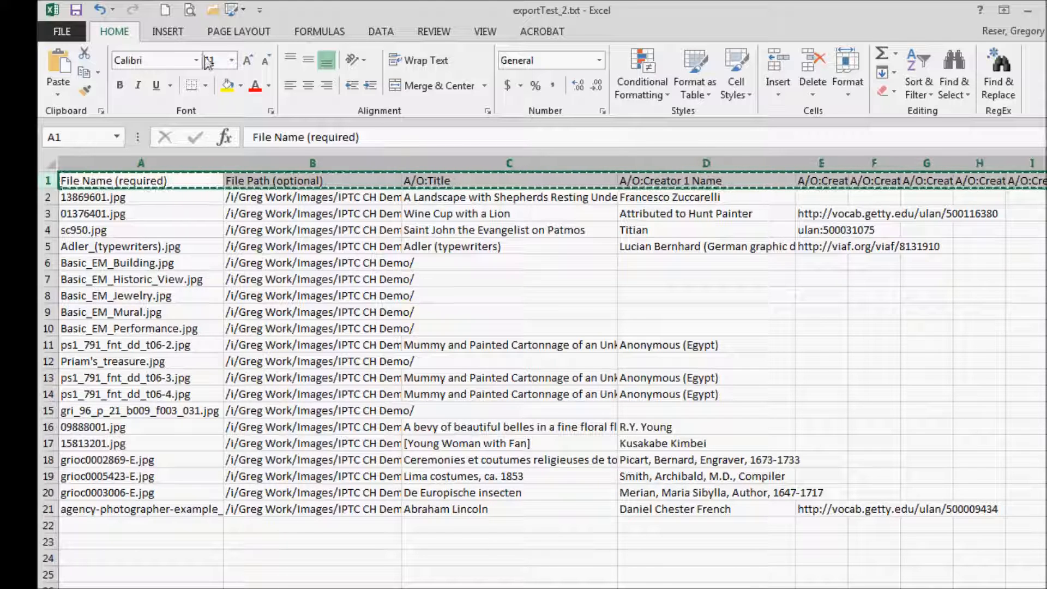
- Paste the header row into row 1 of a new workbook and widen the file name and file path columns
click(165, 10)
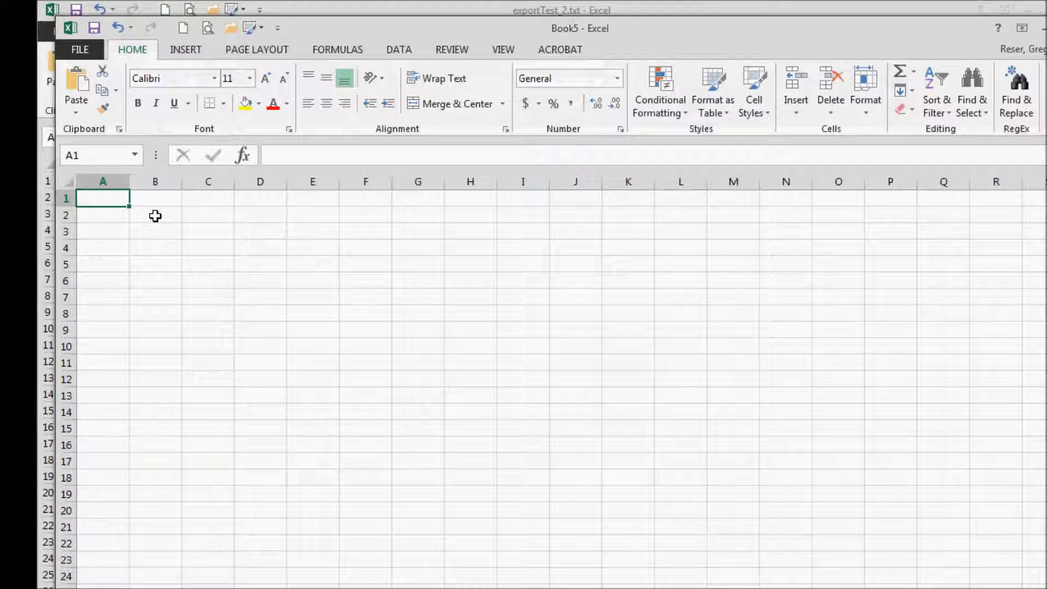
key(ctrl+v)
click(322, 327)
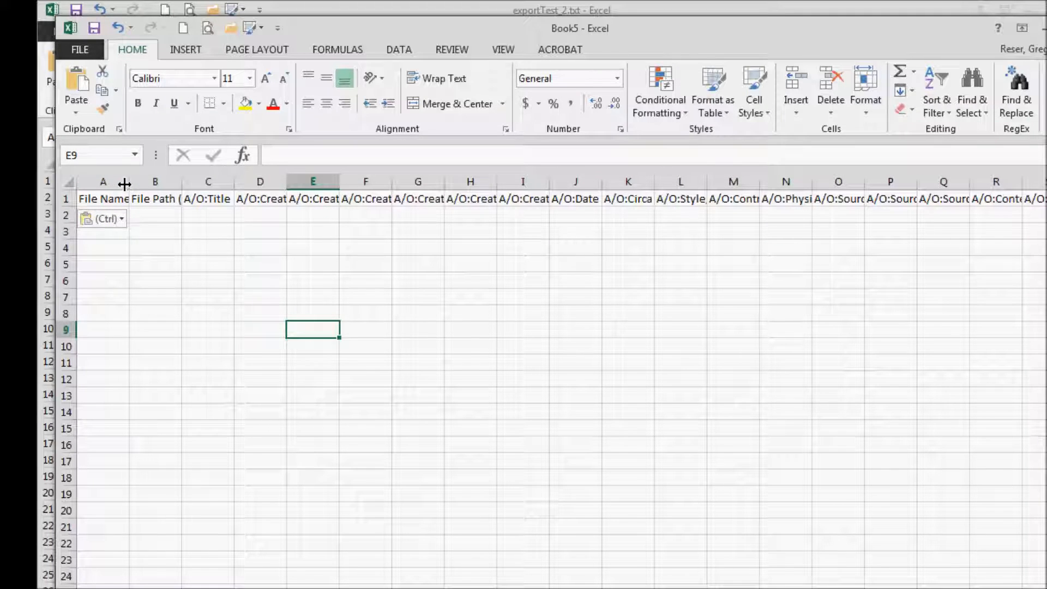
drag(127, 183, 354, 181)
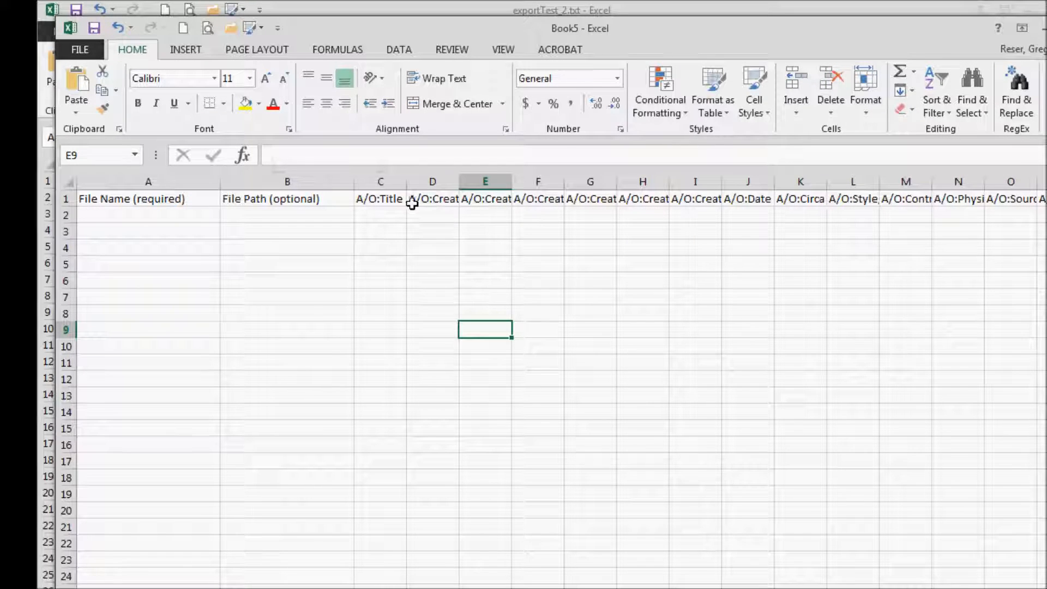
click(397, 200)
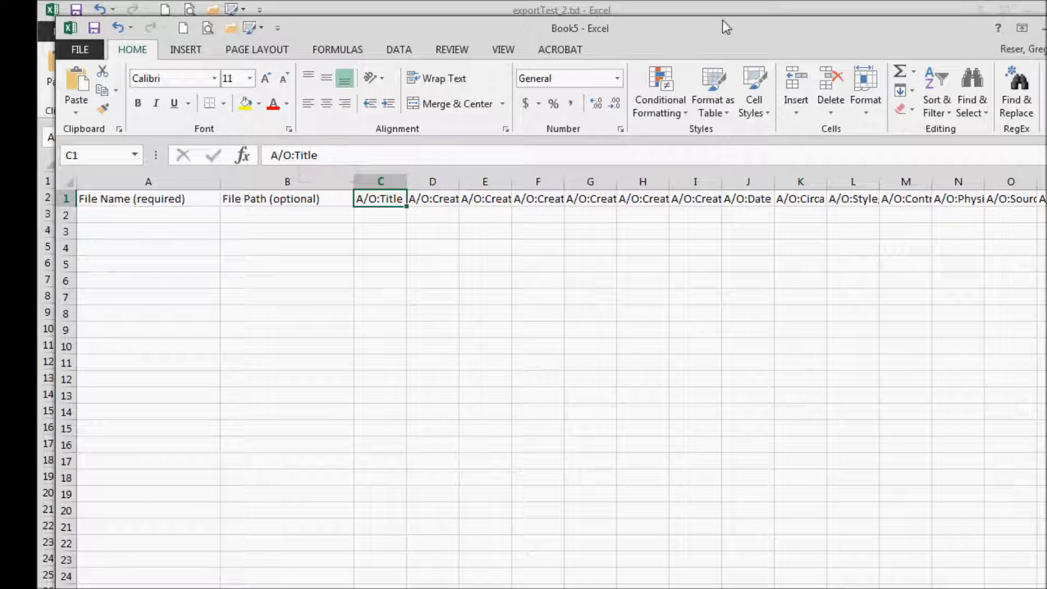
- Return to the import tool in Bridge and enable the include subfolders and Set Thumbnail Label options
drag(606, 27, 574, 52)
drag(504, 73, 0, 164)
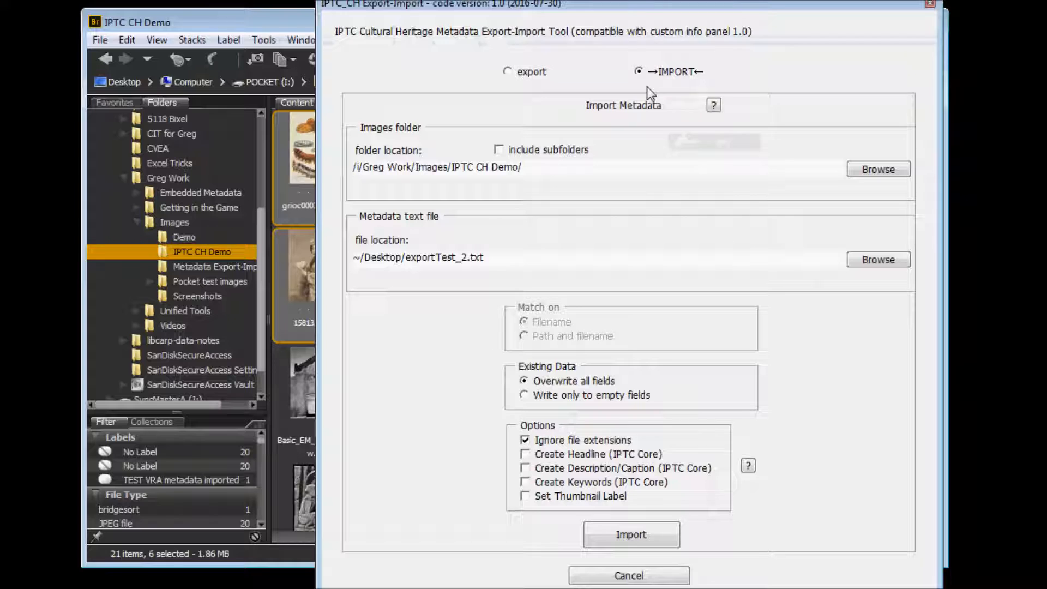
drag(637, 1, 511, 2)
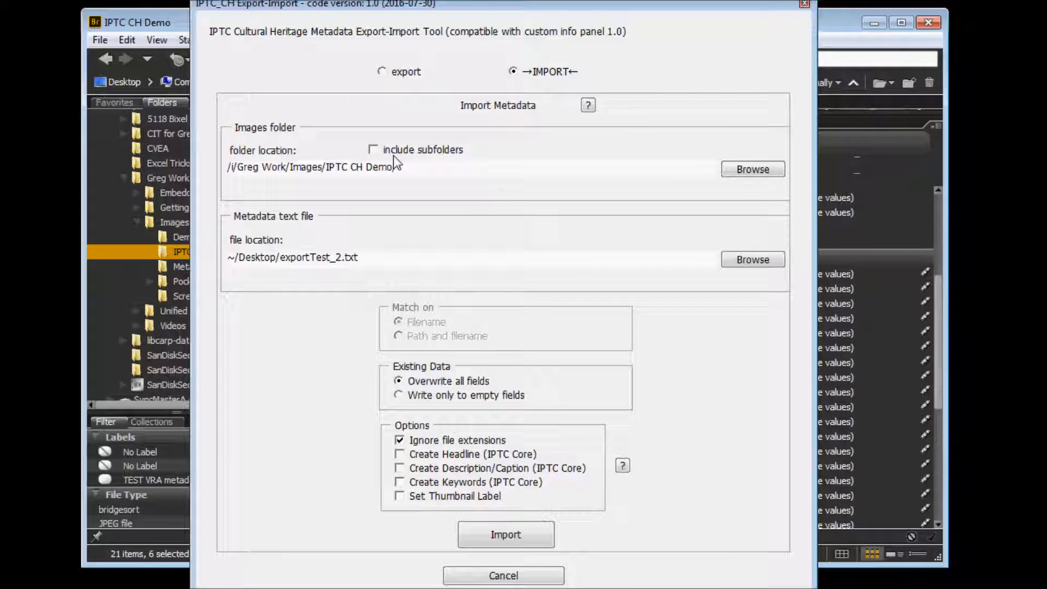
click(374, 151)
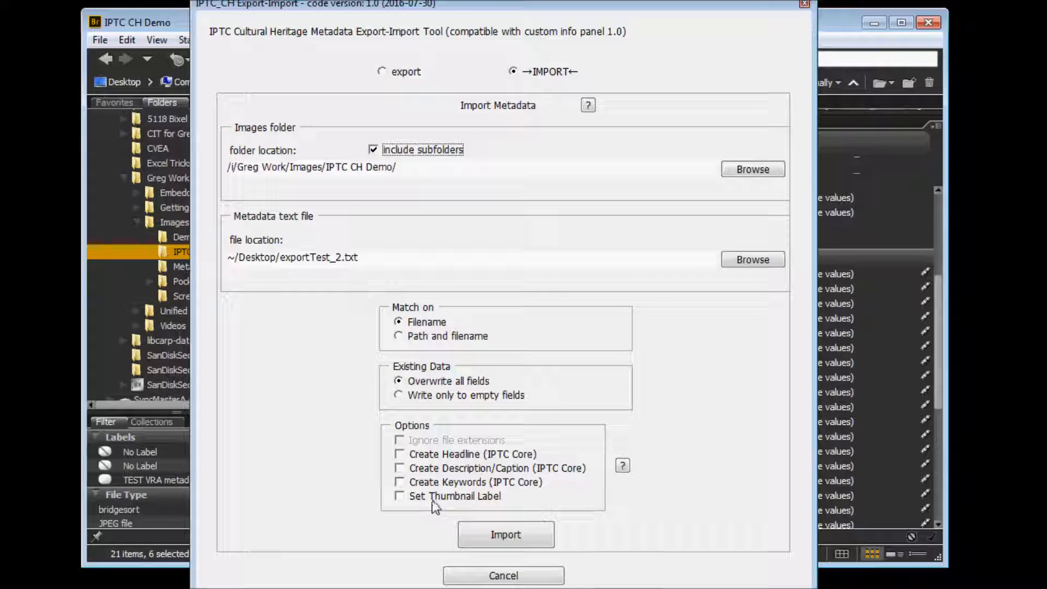
click(400, 498)
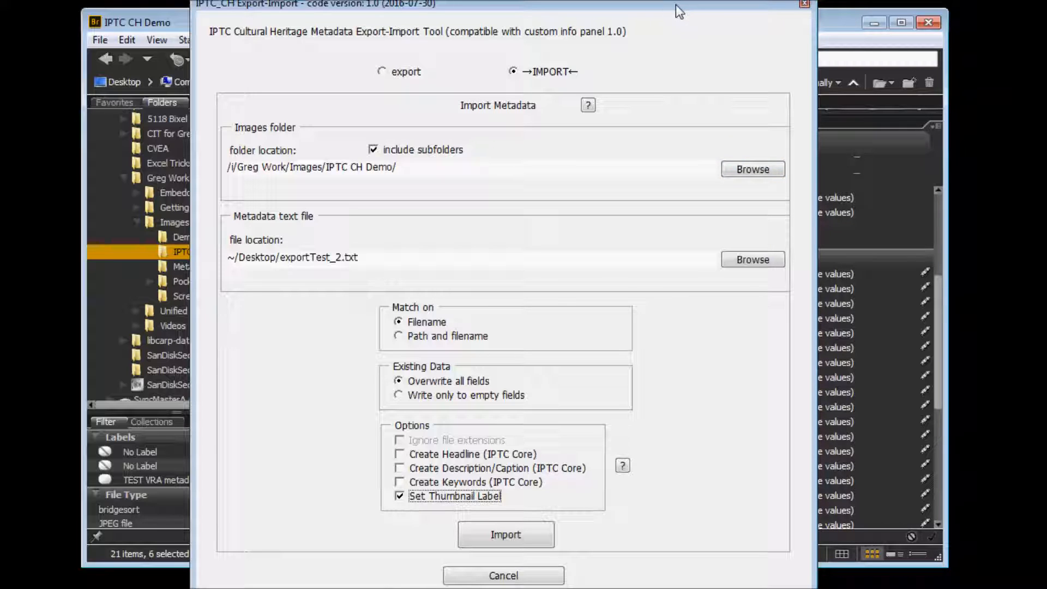
- Import the metadata from the text file into the folder's images and close the completion message
click(507, 535)
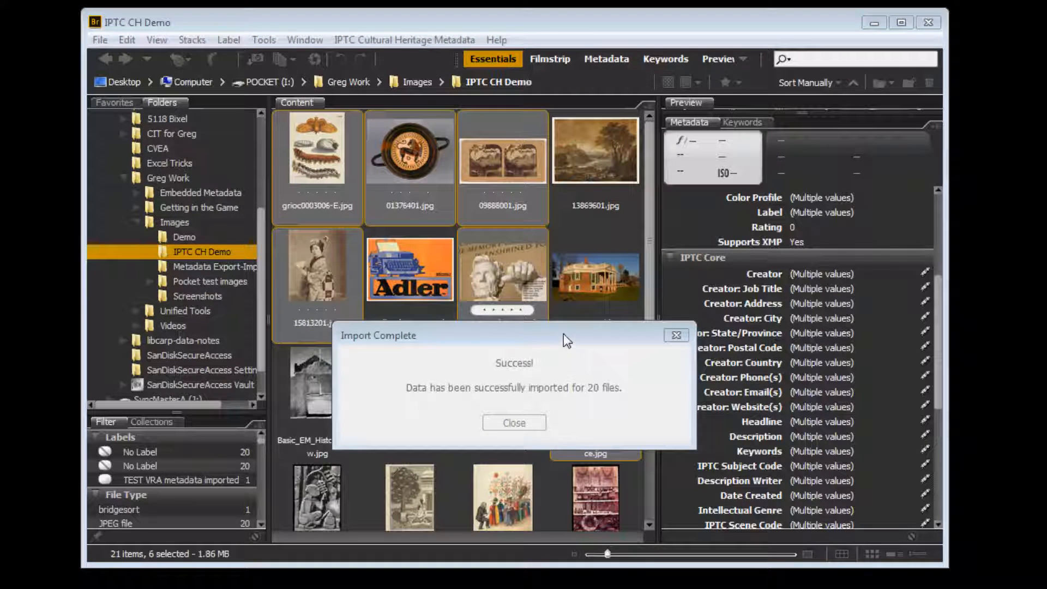
drag(564, 334, 567, 327)
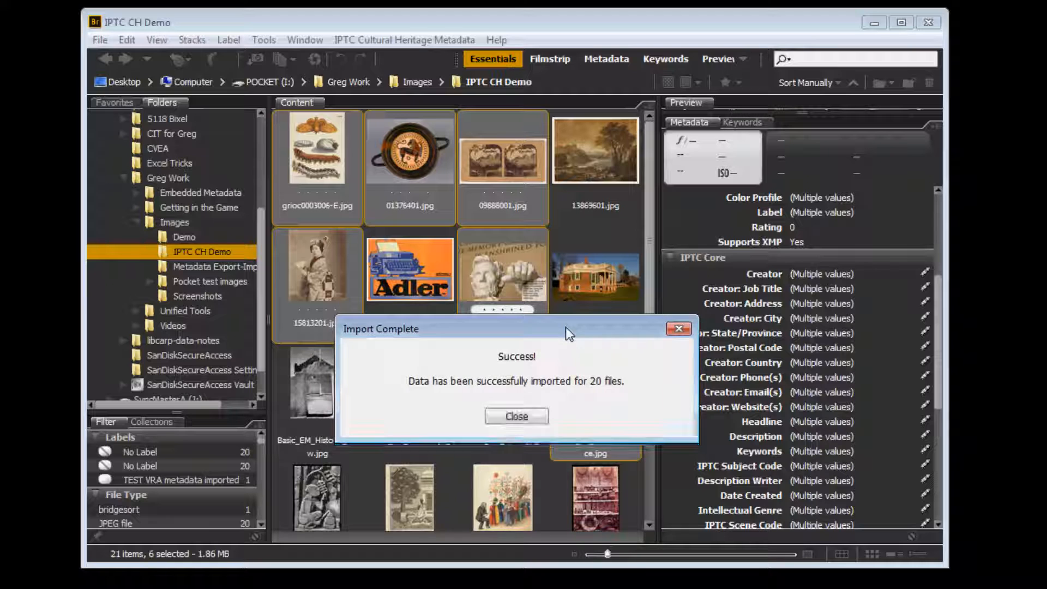
click(528, 418)
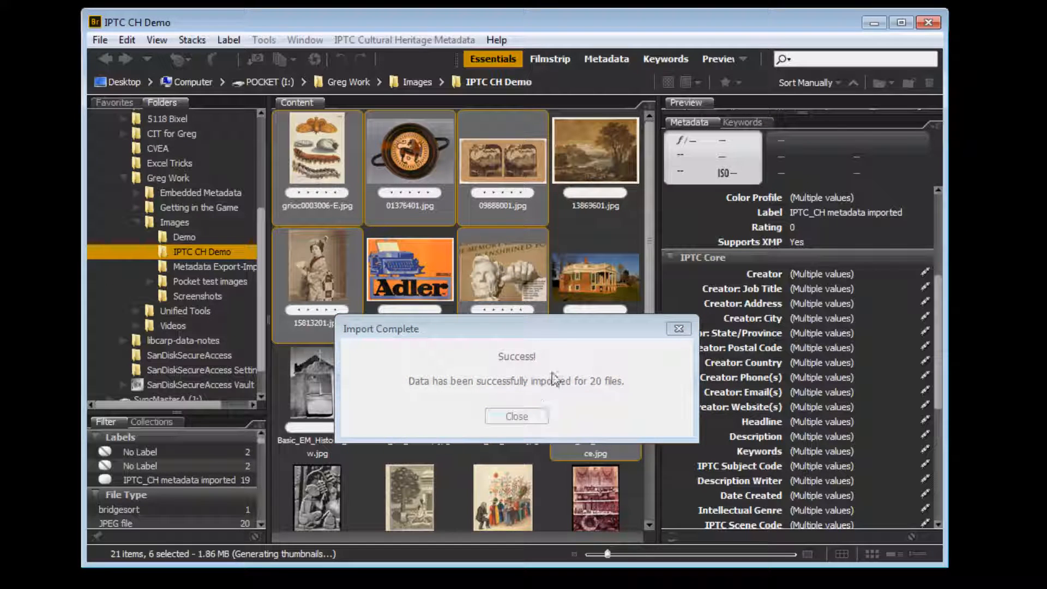
click(562, 328)
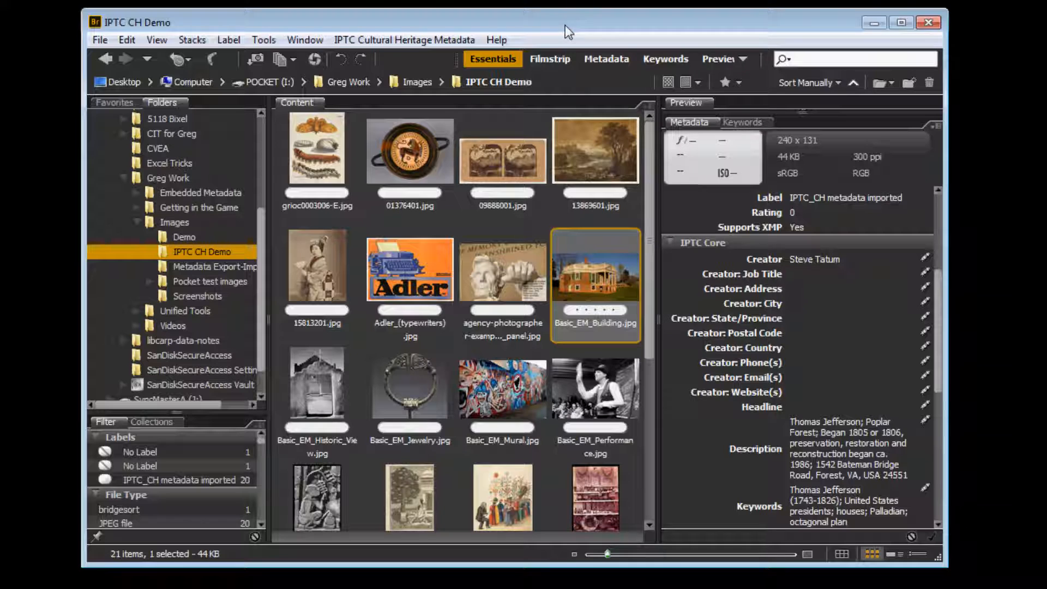
- Examine the IPTC Core metadata of several images in the IPTC CH Demo folder, including the building, performance, mural and jewelry images
click(598, 159)
click(604, 287)
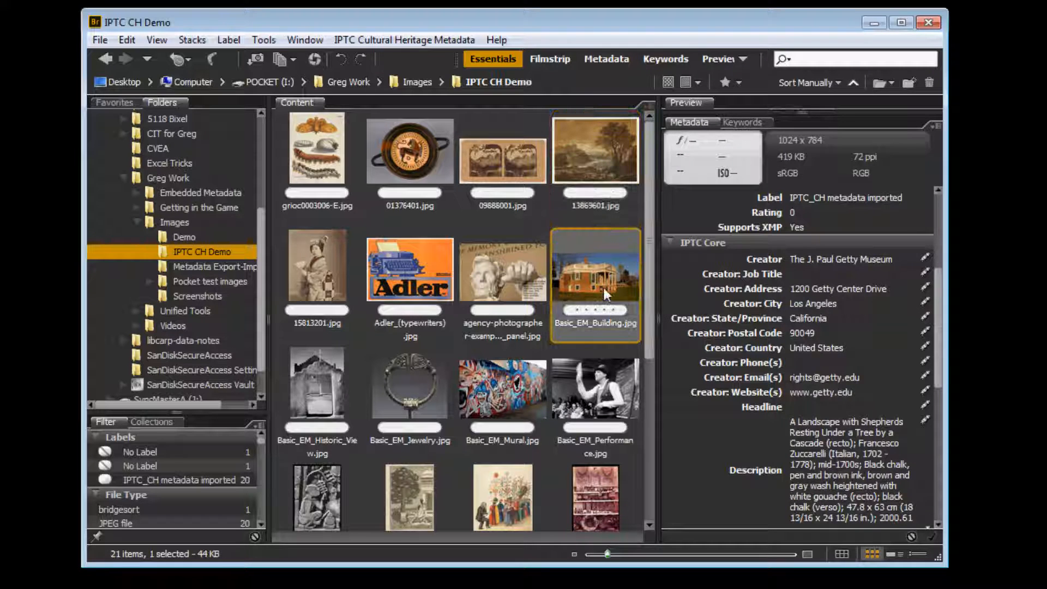
click(510, 303)
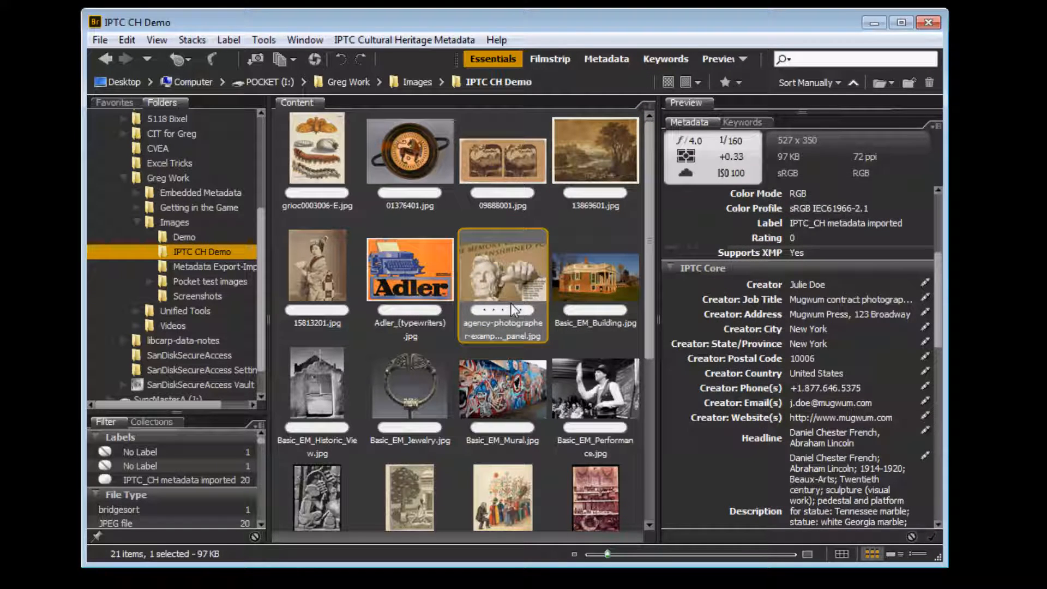
click(604, 392)
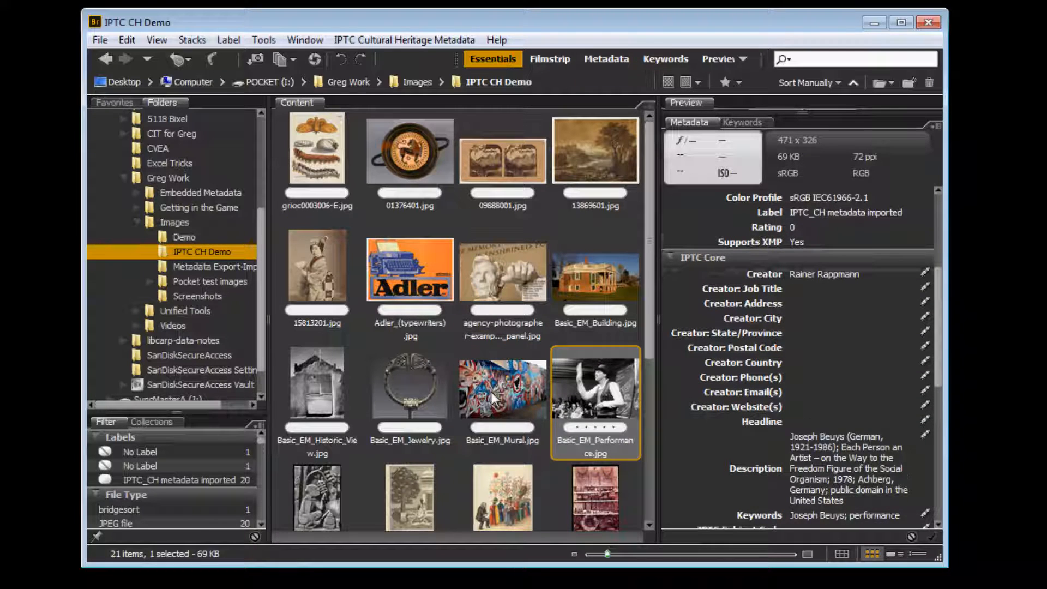
click(491, 391)
click(395, 390)
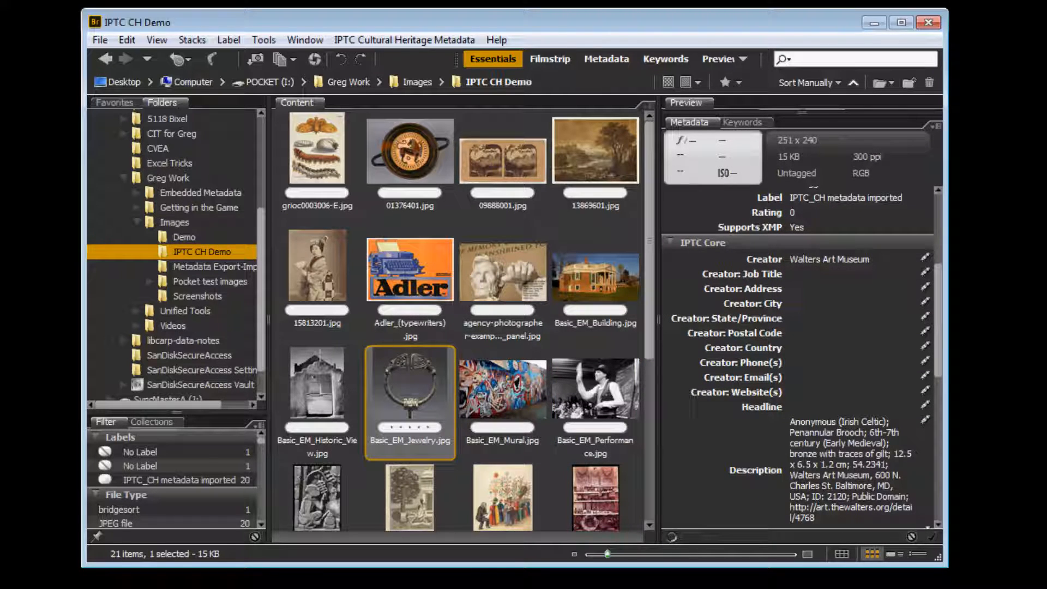